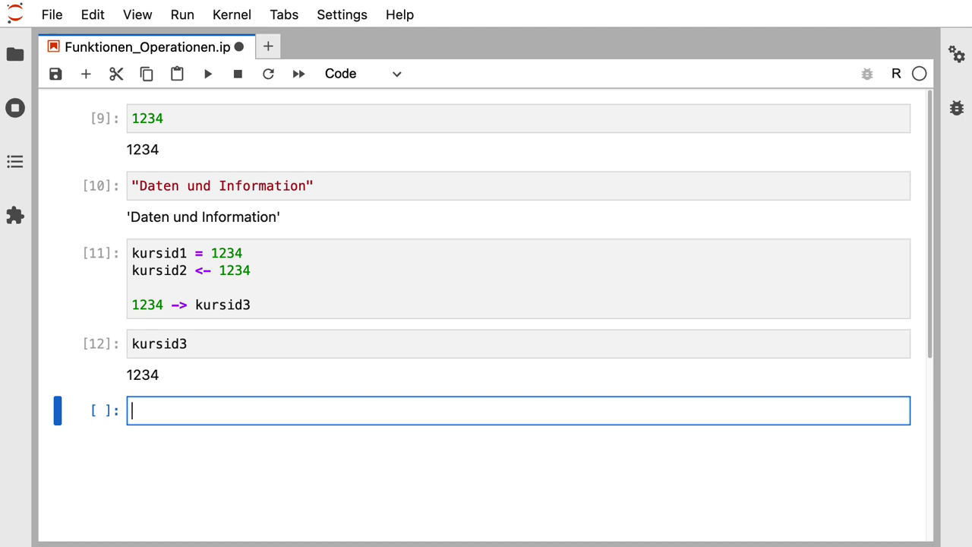
Run 1 + kursid1 in the empty notebook cell, and run kursid1 in the following cell
type("1 + kursid1")
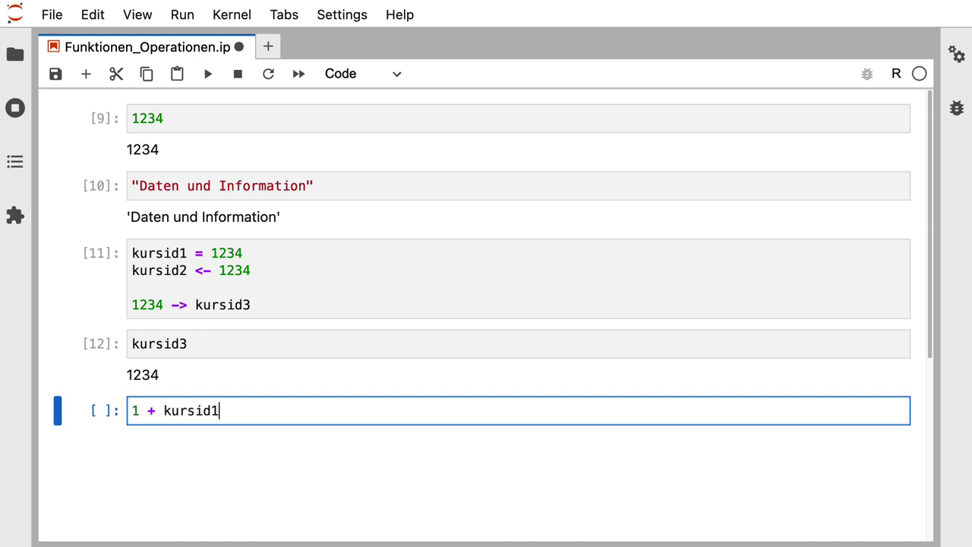
key("shift+Return")
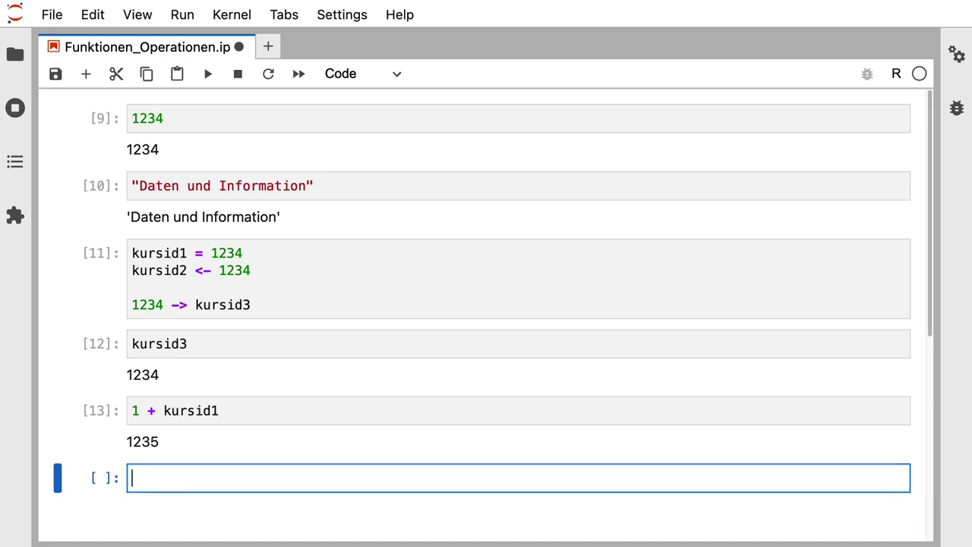
type("kursid1")
key("shift+Return")
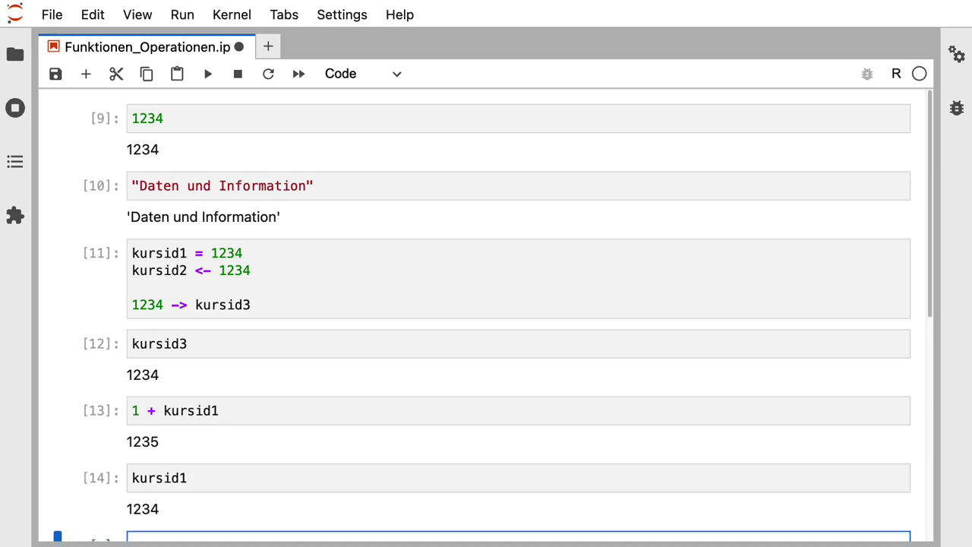
Reassign the variable with kursid1 = kursid1 + 1 in a new cell, and output kursid1 in the cell below
scroll(486, 303, "down", 5)
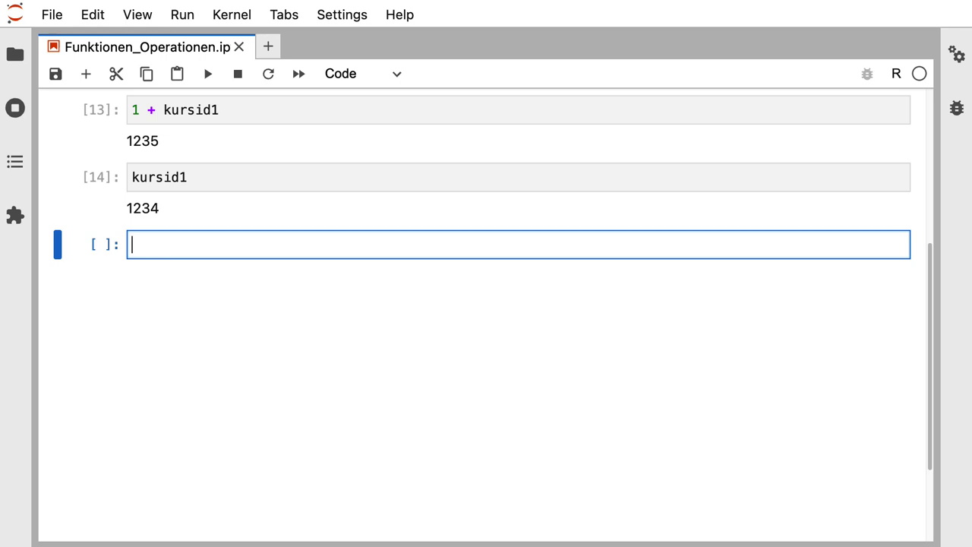
type("kursid1 = ")
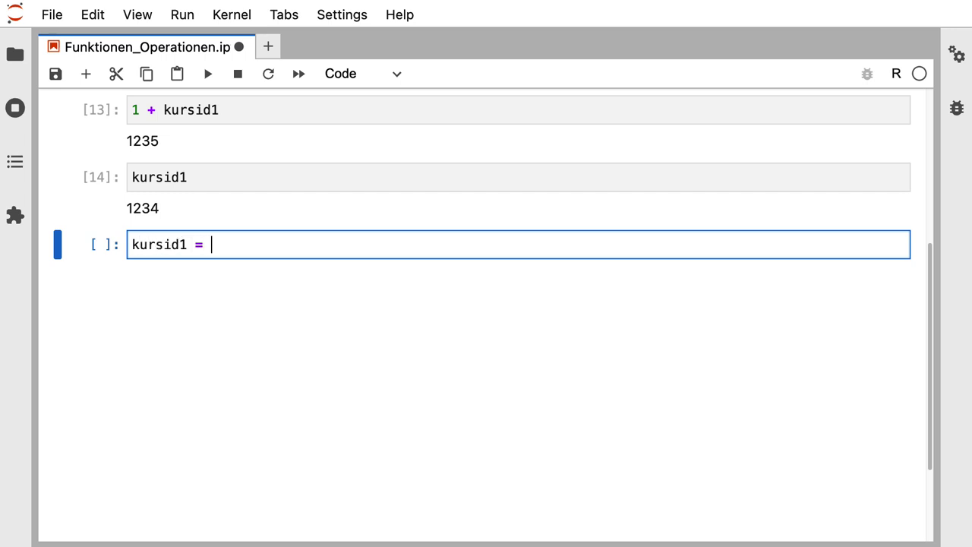
type("kursid1 + 1")
key("shift+Return")
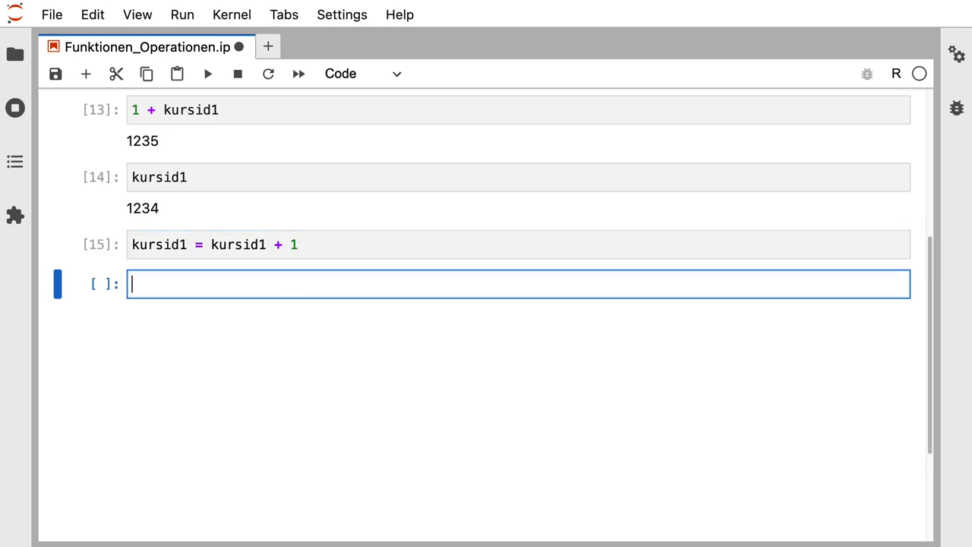
type("kursid1")
key("shift+Return")
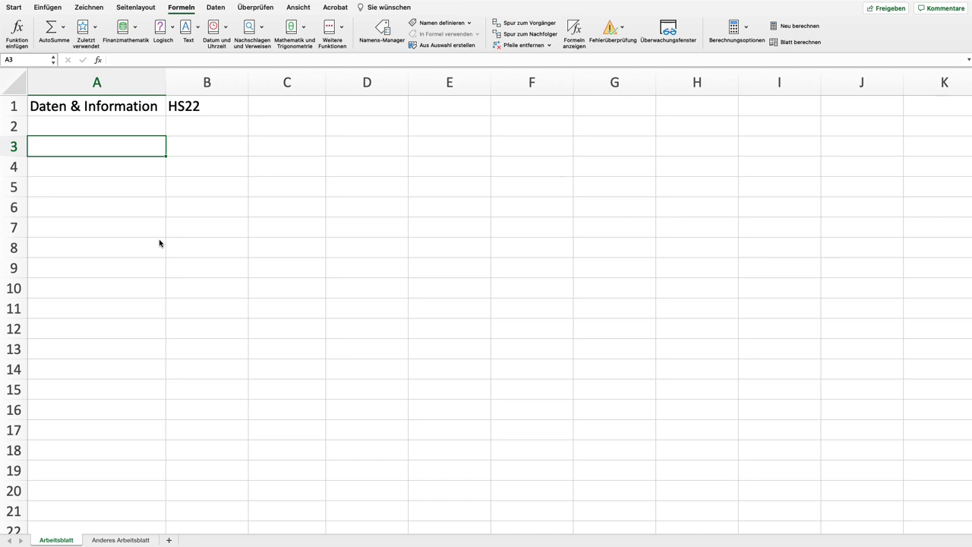
Switch to Excel and enter the formula =B1 in cell A3 of the Arbeitsblatt sheet
type("=")
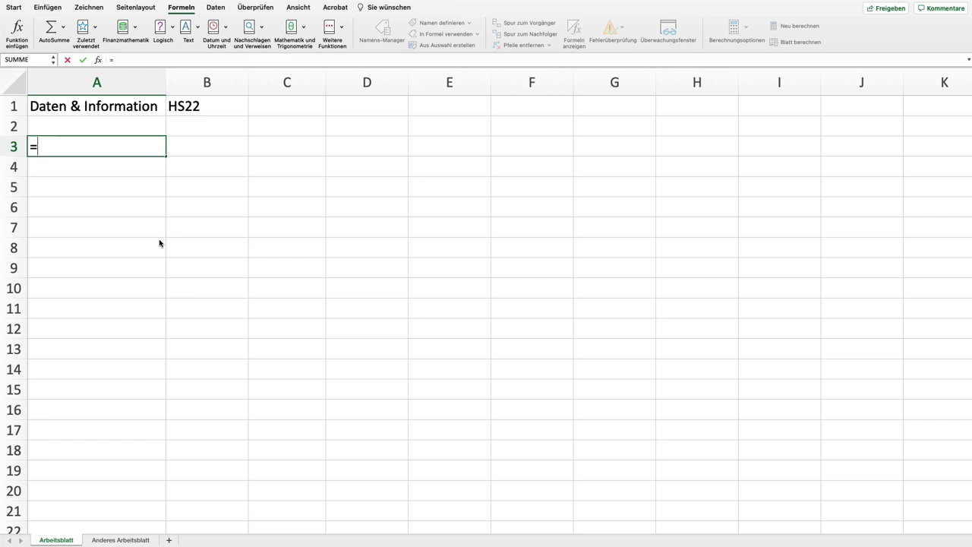
type("b1")
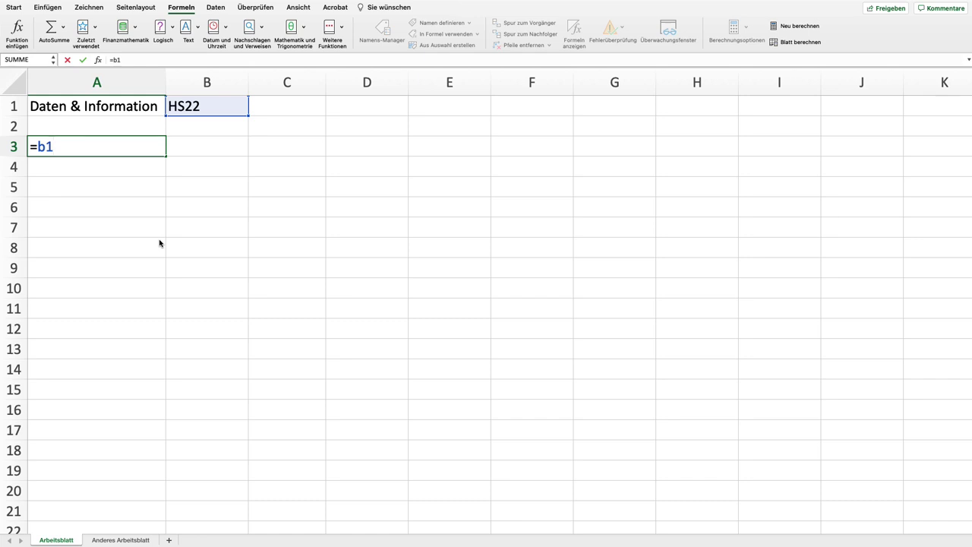
key("Return")
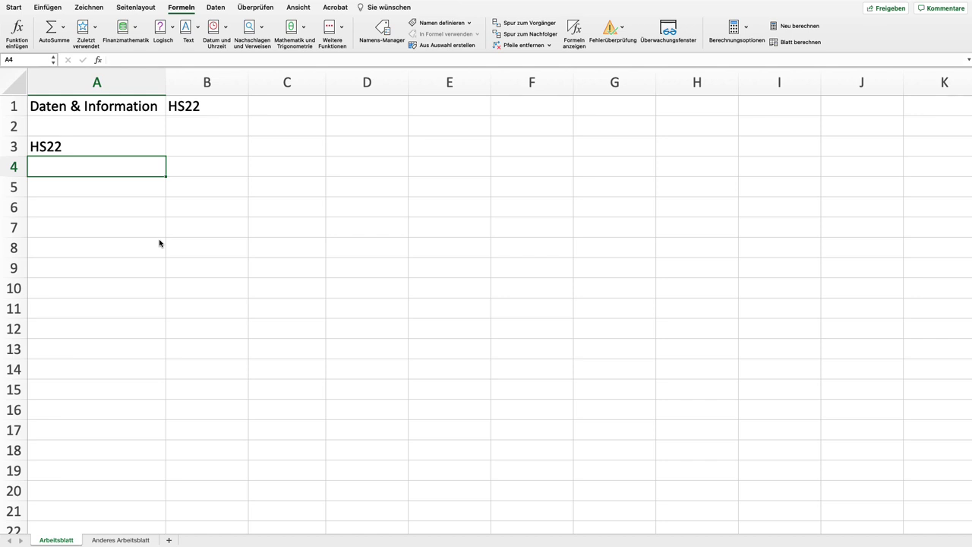
Reference cell B1 in cell A4 by picking it in the sheet for the formula =B1, and inspect the entered formula
type("=")
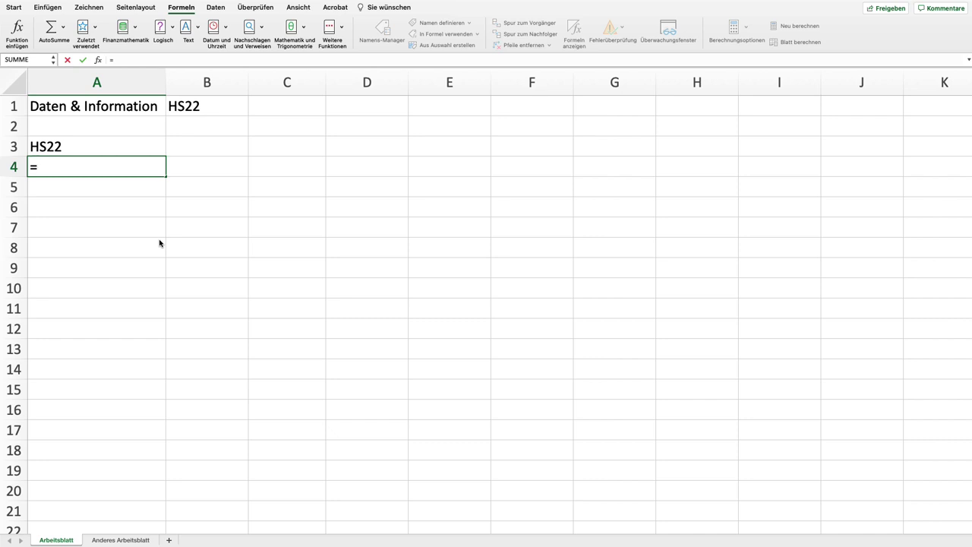
key("Right")
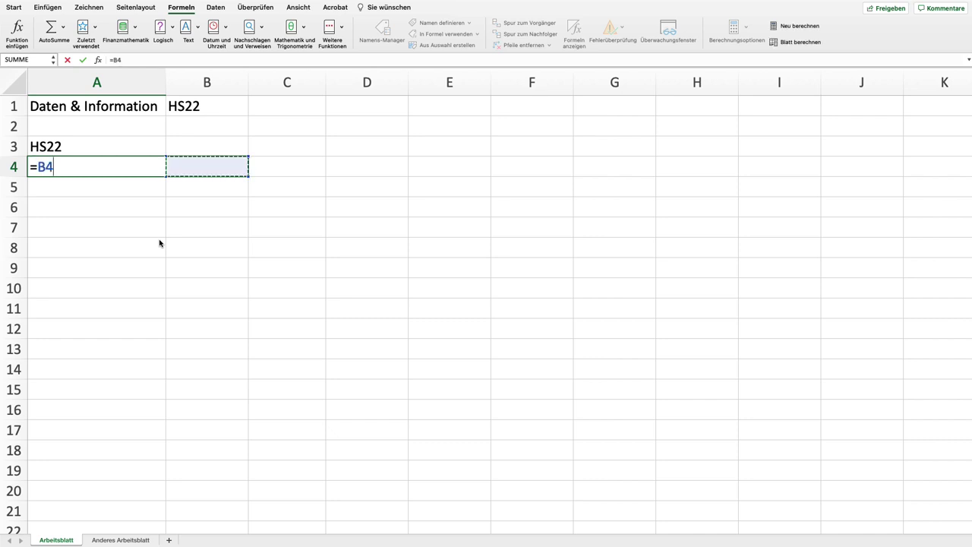
key("Up")
key("Up")
key("Up")
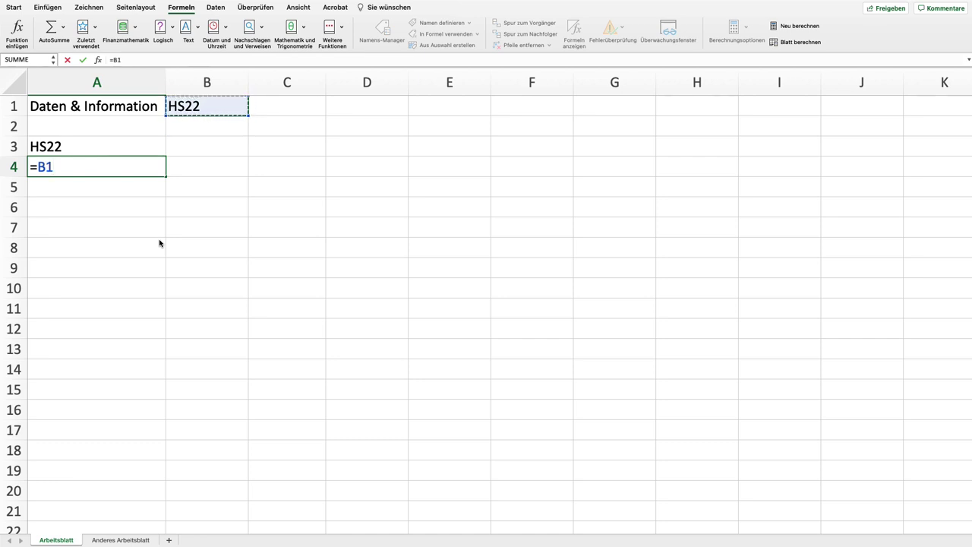
key("Return")
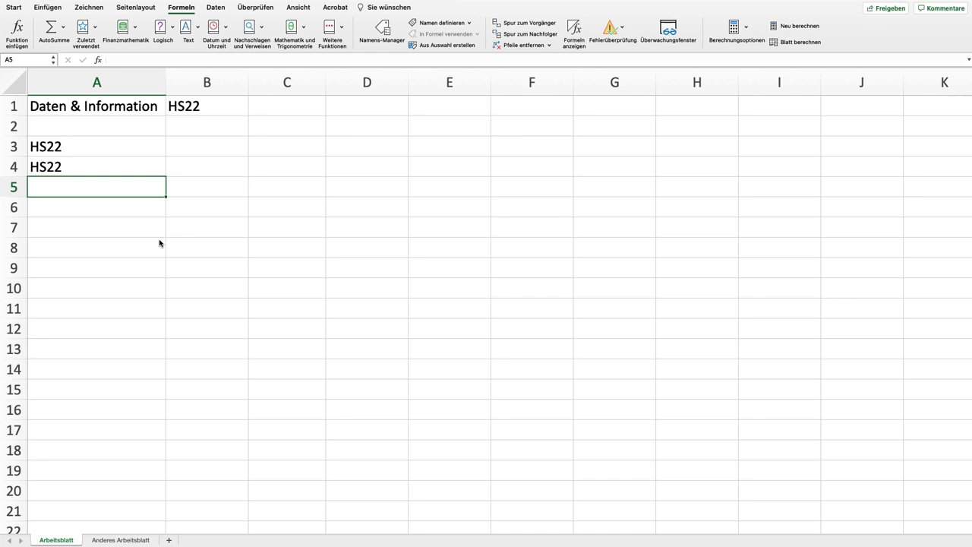
left_click(84, 168)
type("=B1")
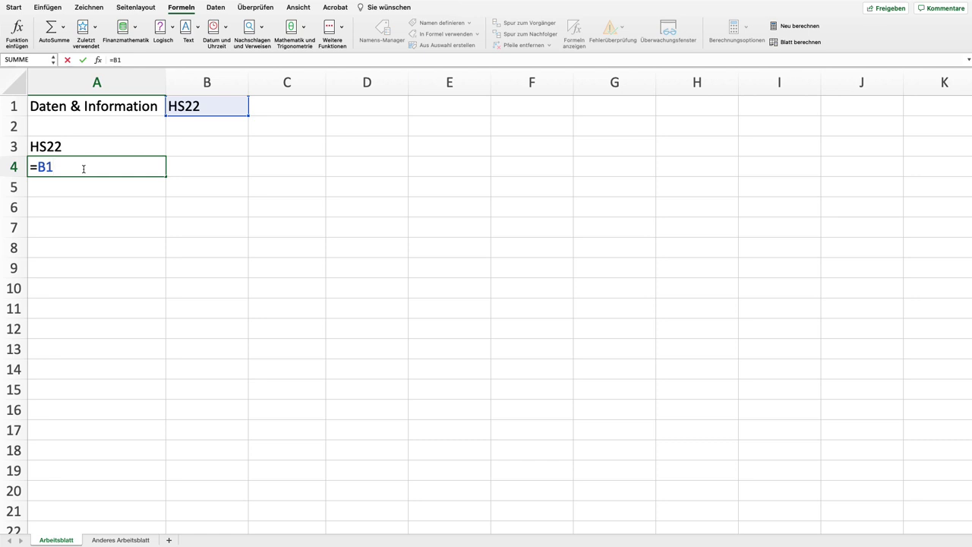
key("Return")
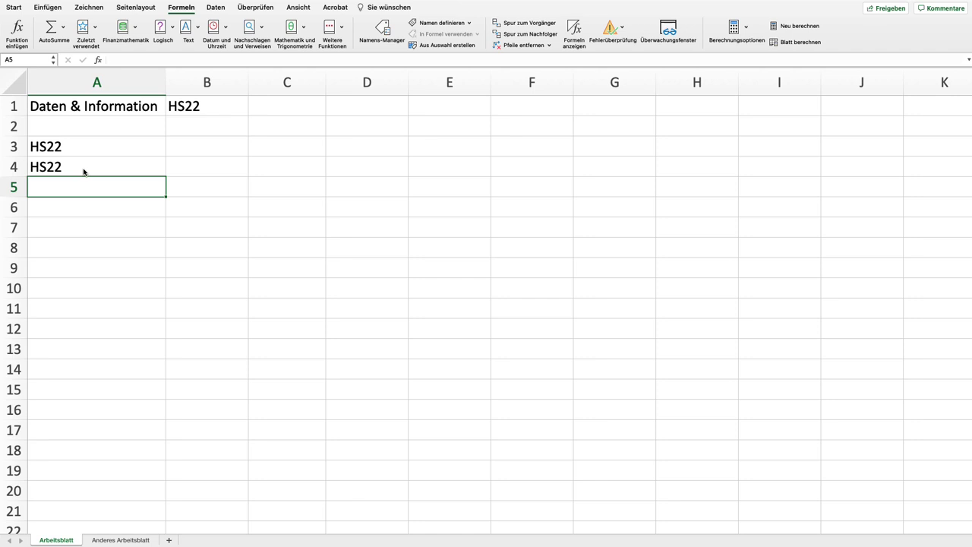
On the Anderes Arbeitsblatt sheet, enter =Arbeitsblatt!A1 in cell A1 by picking the source cell, and inspect the formula
left_click(125, 541)
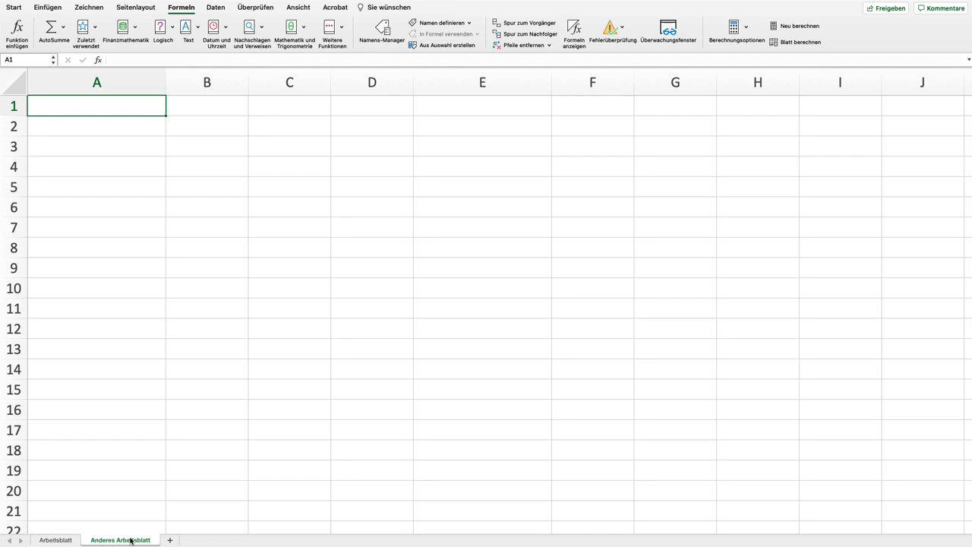
type("=")
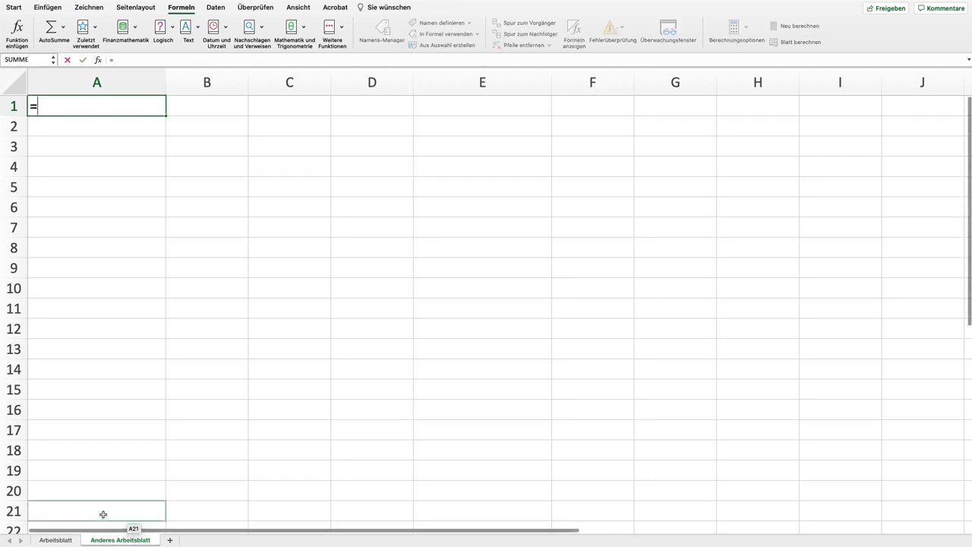
left_click(60, 541)
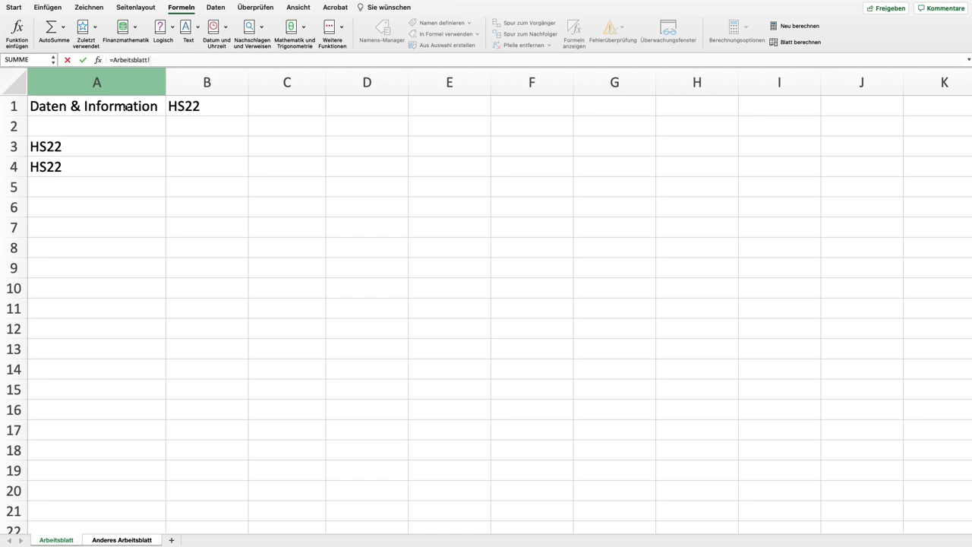
left_click(125, 107)
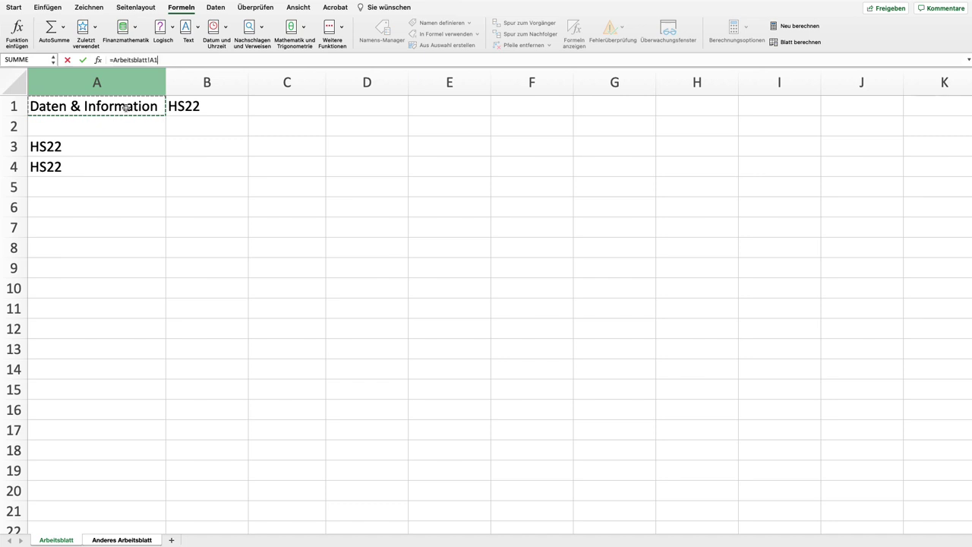
key("Return")
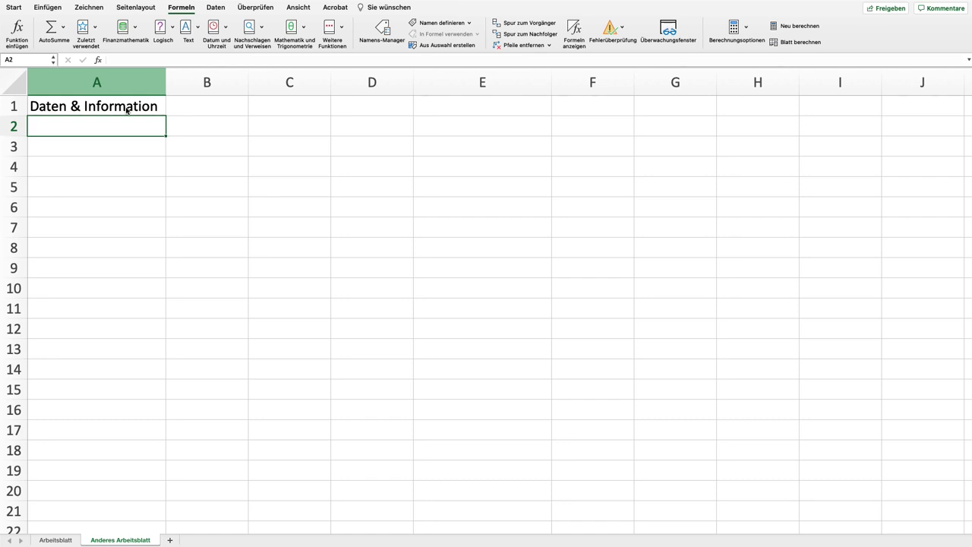
double_click(122, 107)
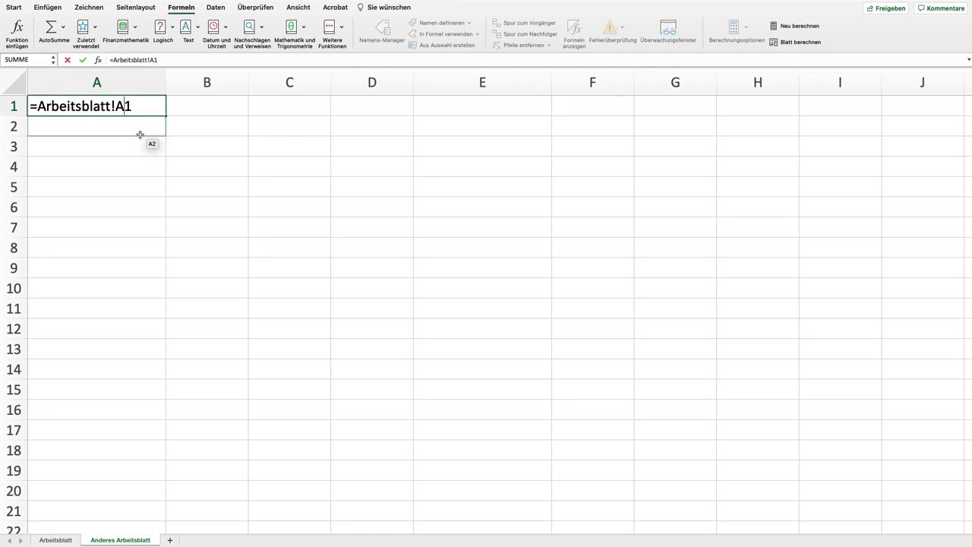
key("Return")
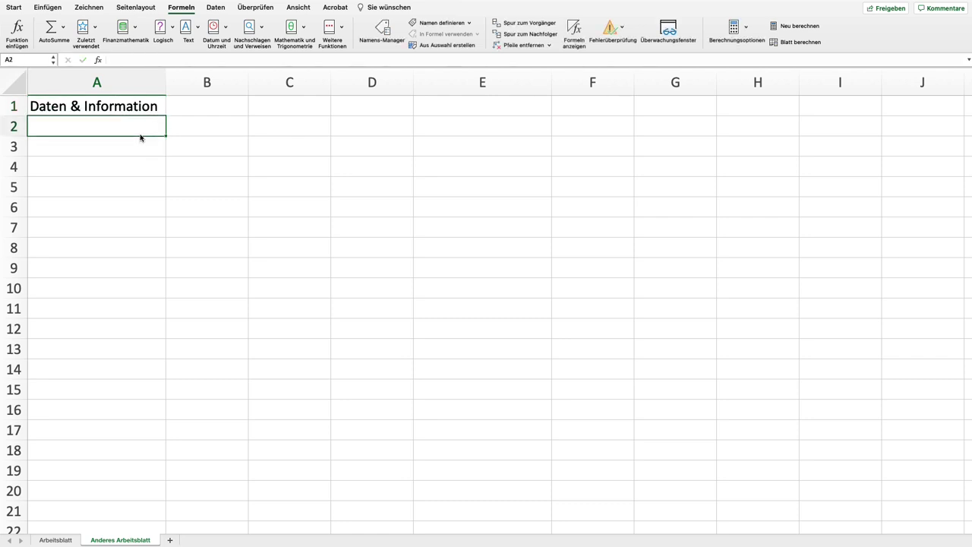
Assign the name Kursname to cell A1 of the Arbeitsblatt sheet
left_click(55, 540)
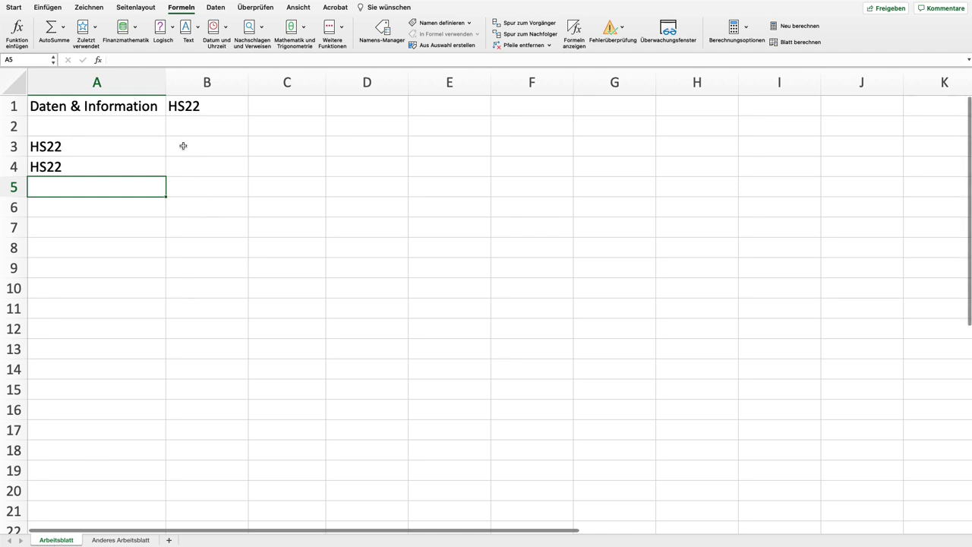
left_click(124, 108)
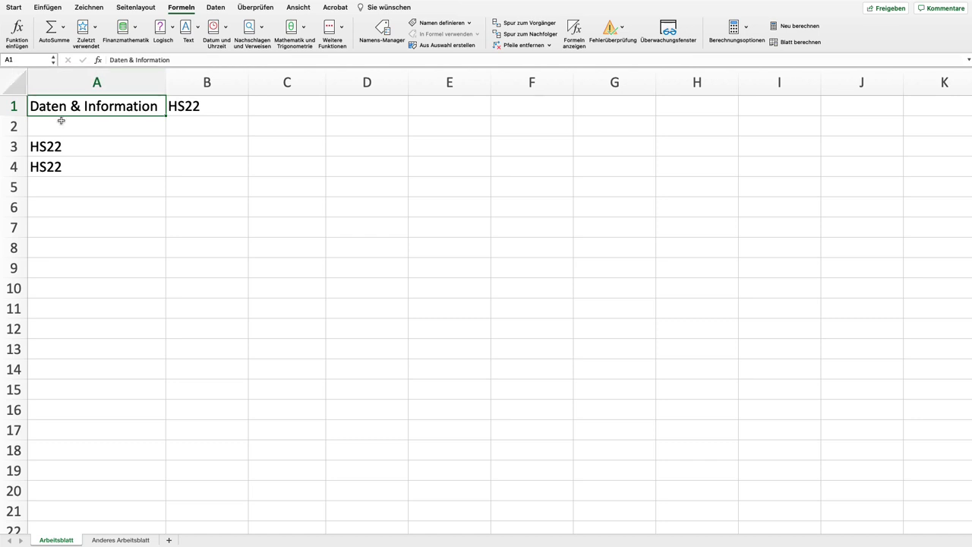
left_click(29, 59)
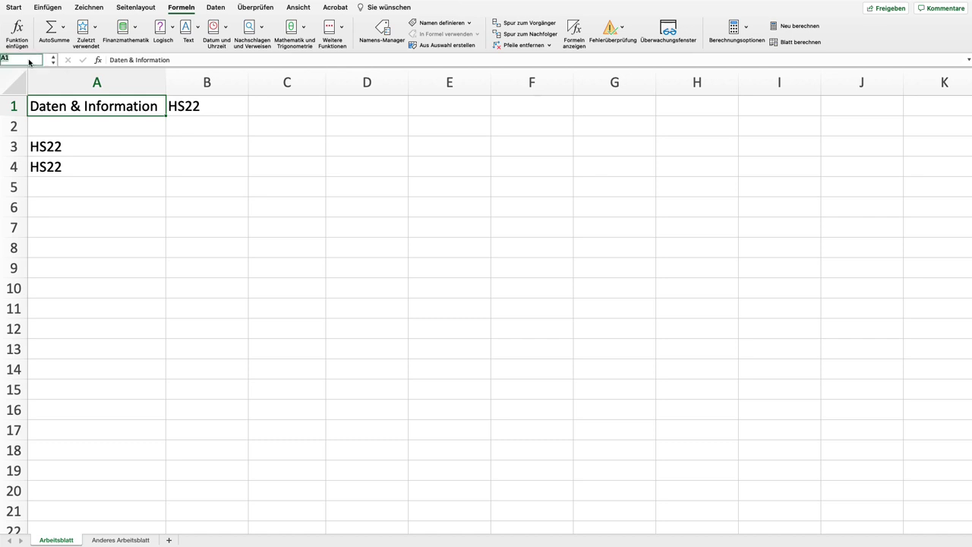
type("Kursname")
key("Return")
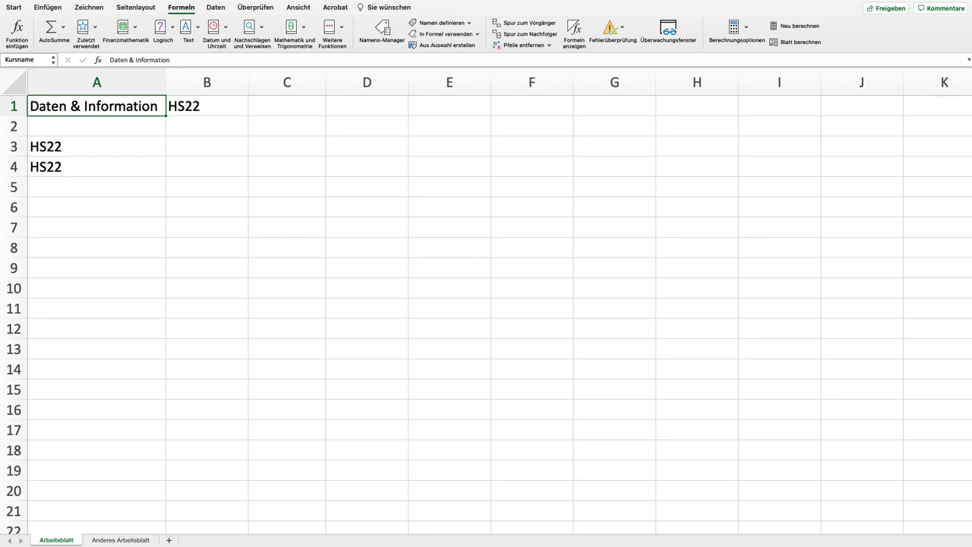
Enter the formula =Kursname in cell A2 of the Anderes Arbeitsblatt sheet, and inspect the entered formula
left_click(133, 539)
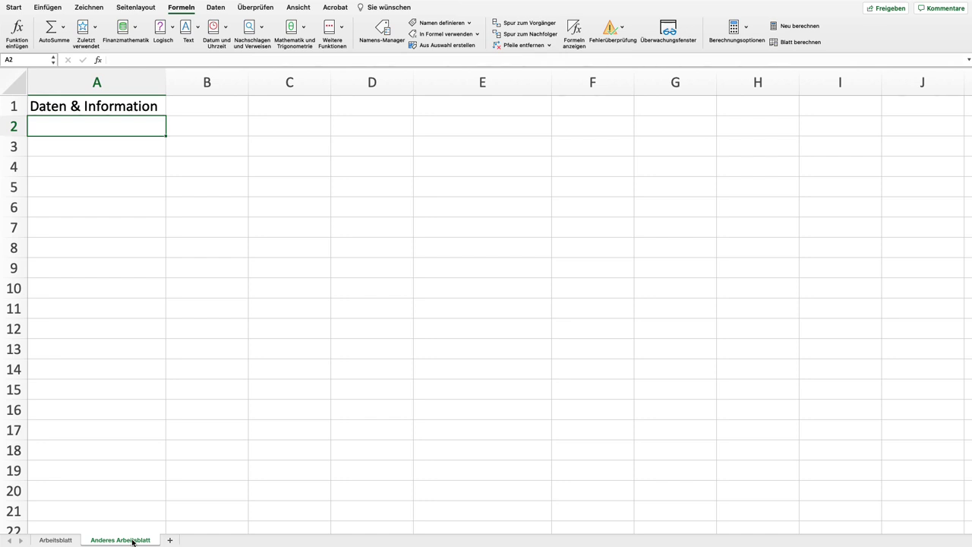
type("=")
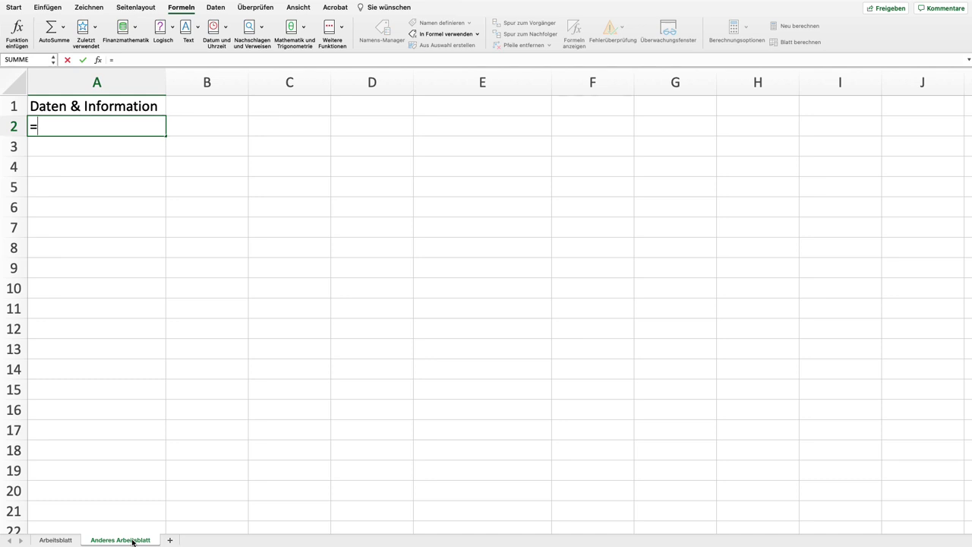
type("K")
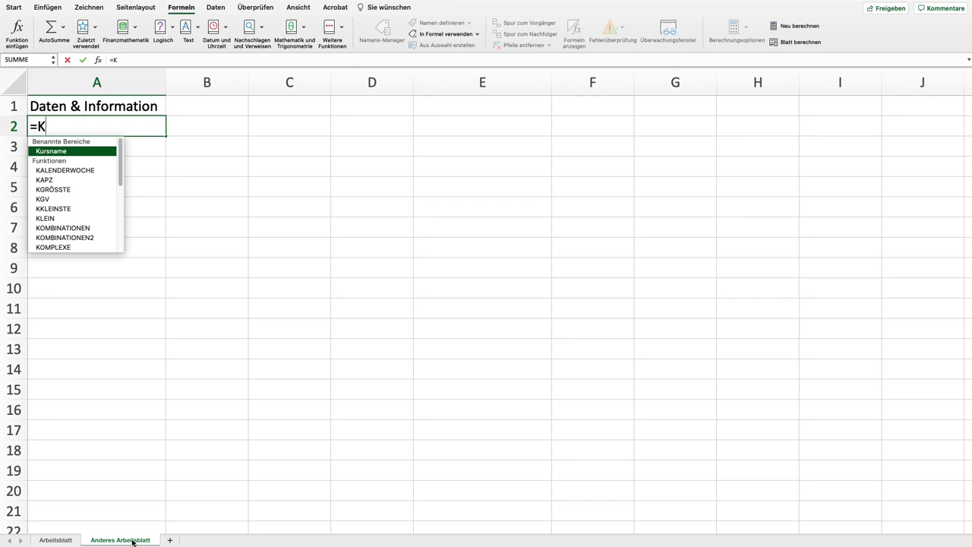
type("ursname")
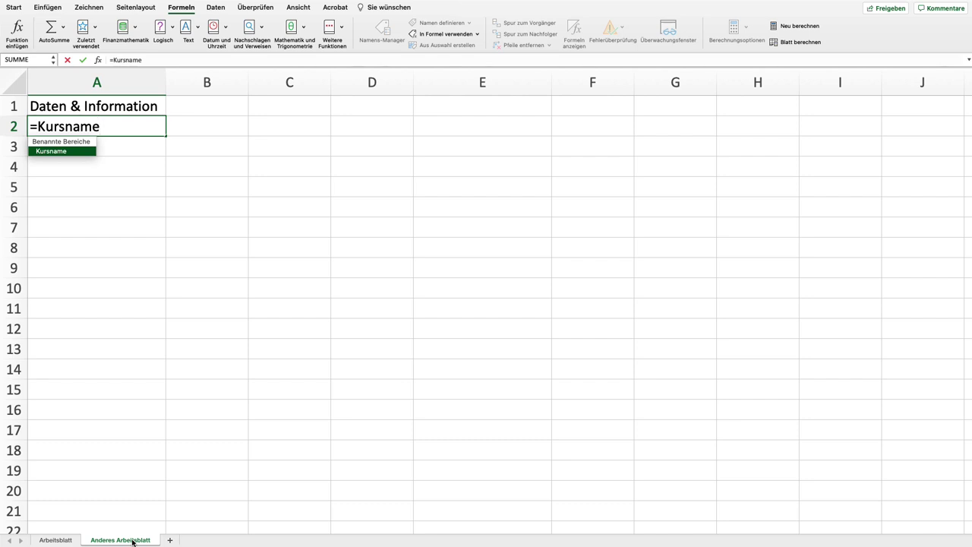
key("Return")
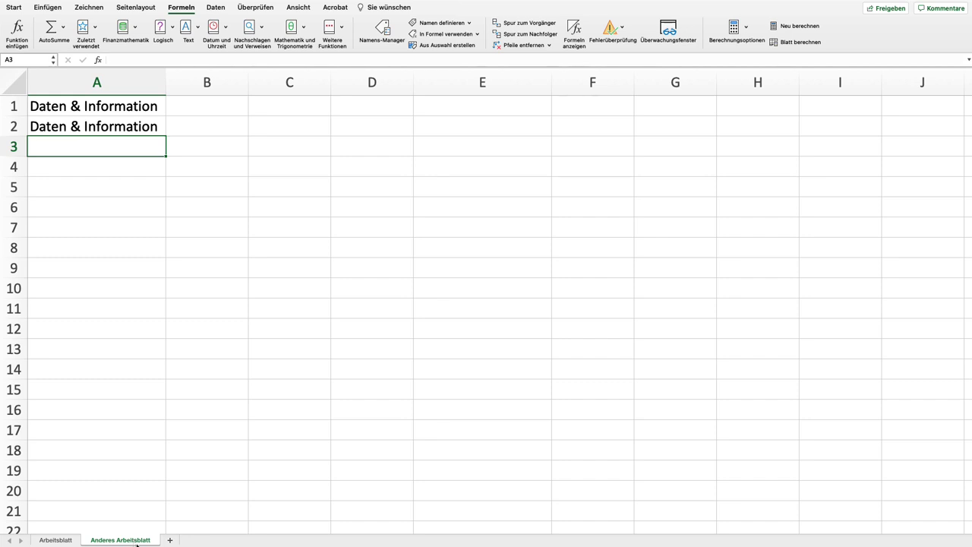
double_click(103, 127)
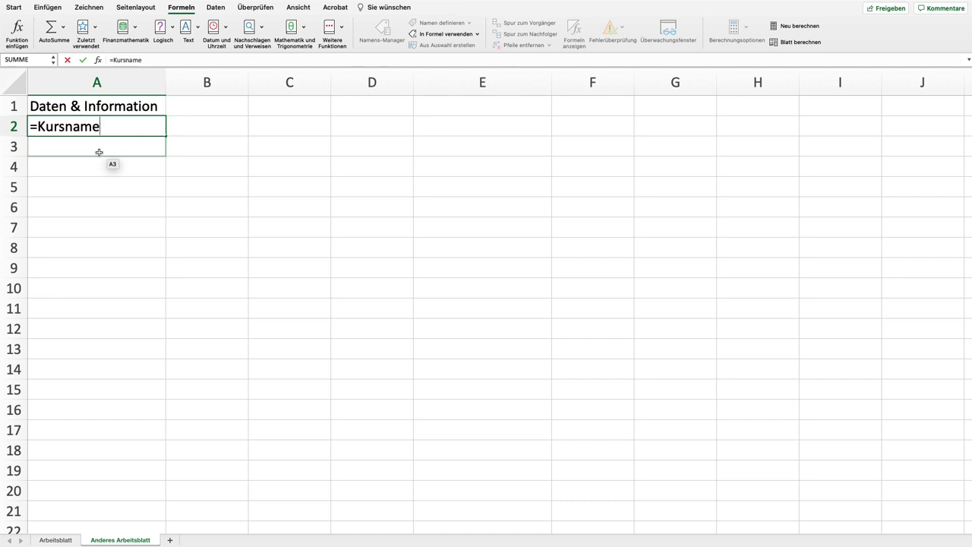
key("Return")
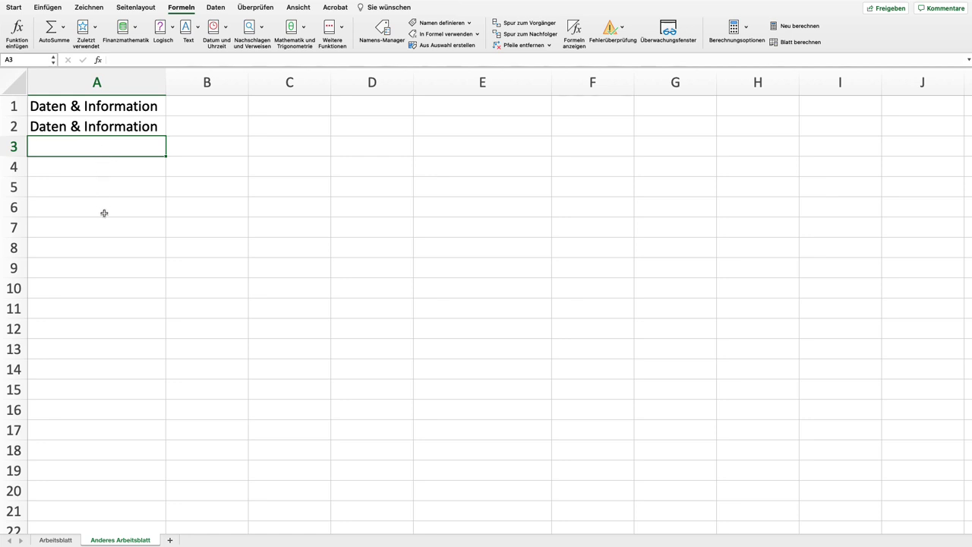
Assign the name Kursinformation to the range A1:B1 on the Arbeitsblatt sheet
left_click(56, 540)
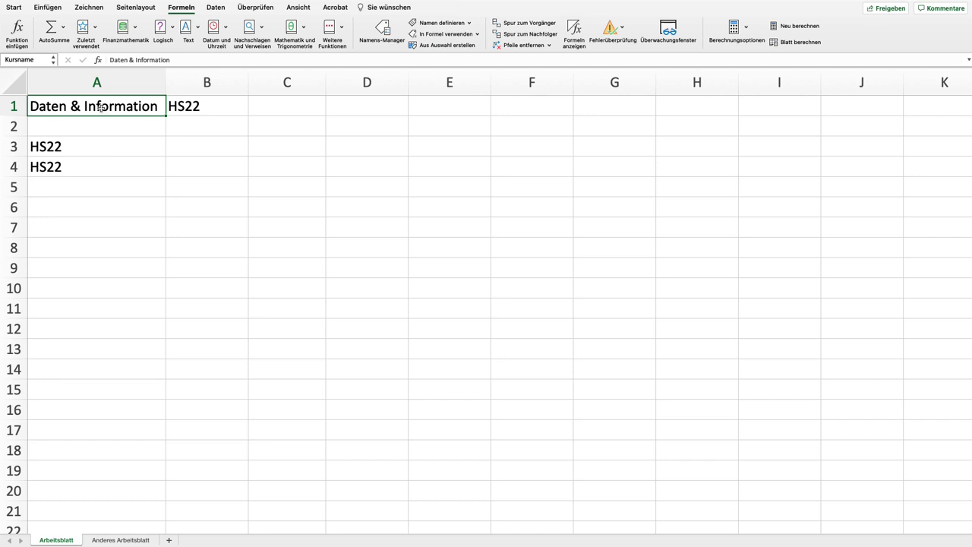
left_click_drag(103, 108, 186, 107)
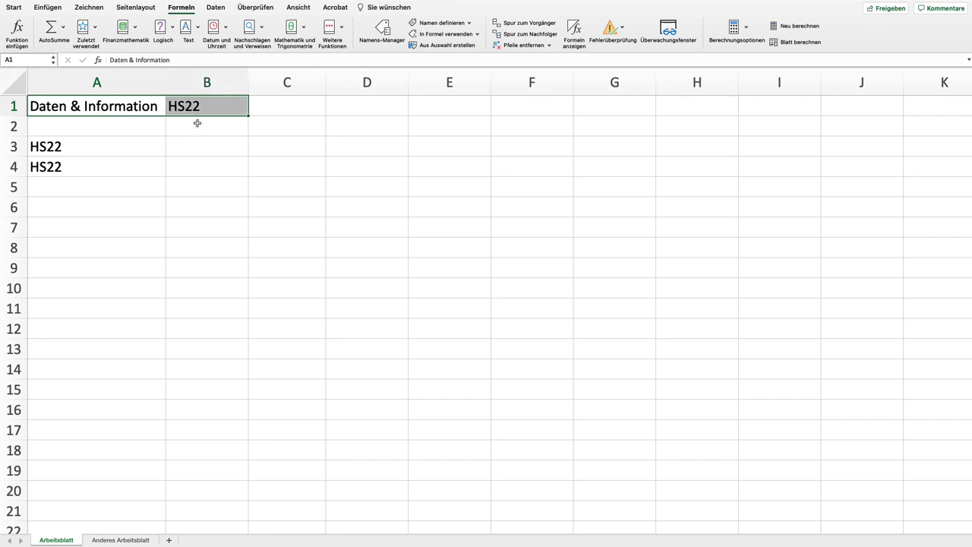
left_click(30, 61)
type("Kursinformation")
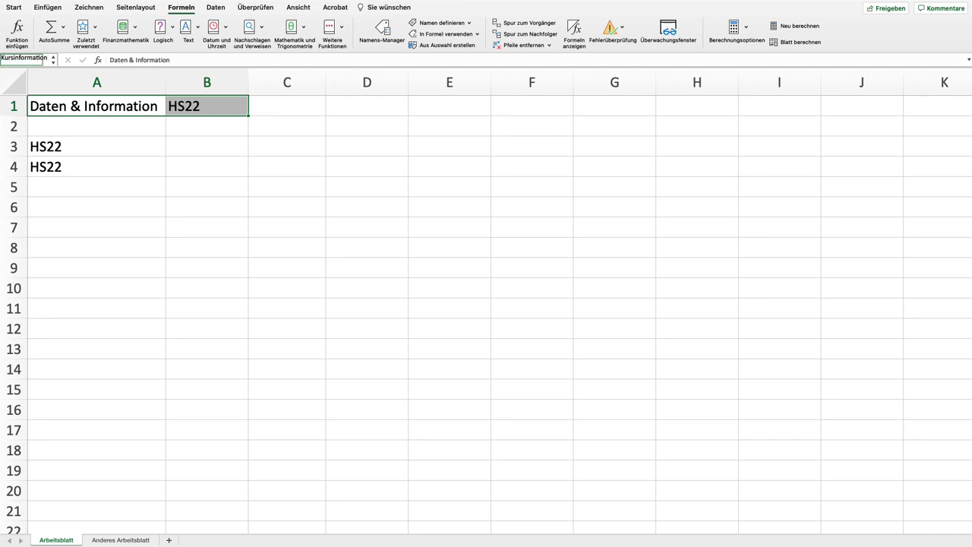
key("Return")
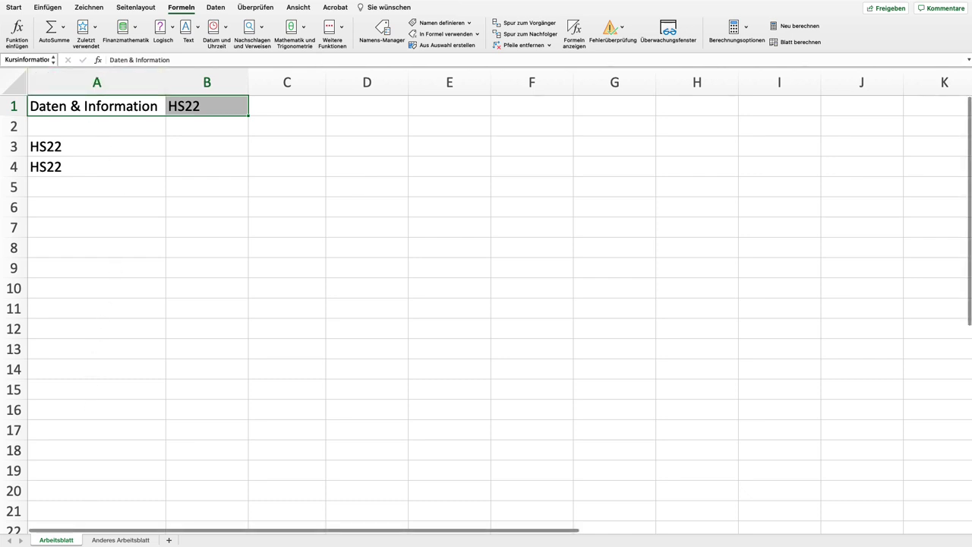
Enter the formula =Kursinformation in cell A3 of the Anderes Arbeitsblatt sheet
left_click(119, 539)
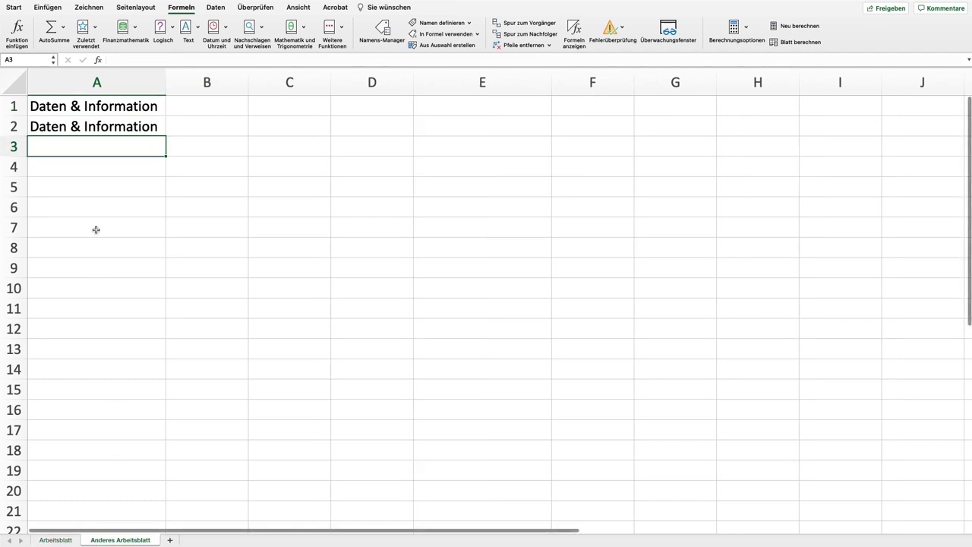
type("=")
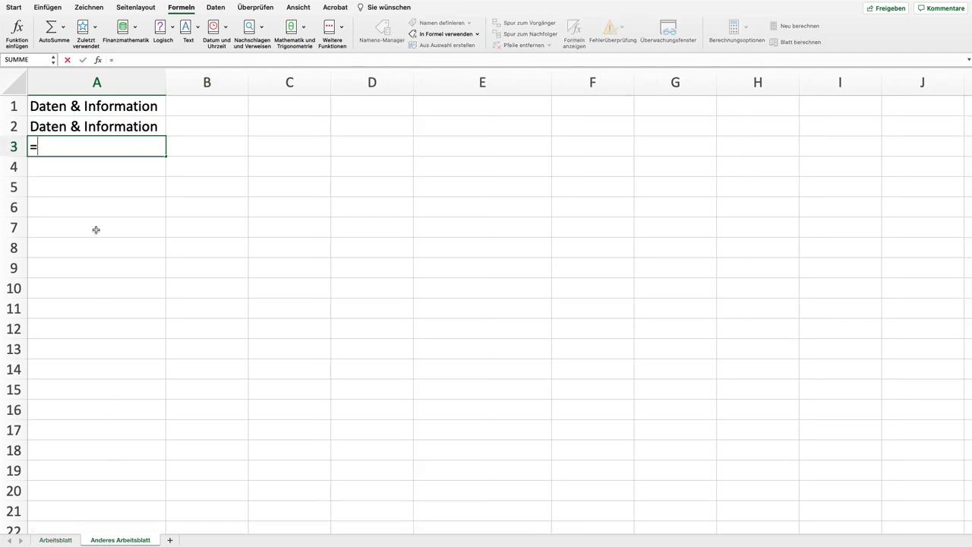
type("K")
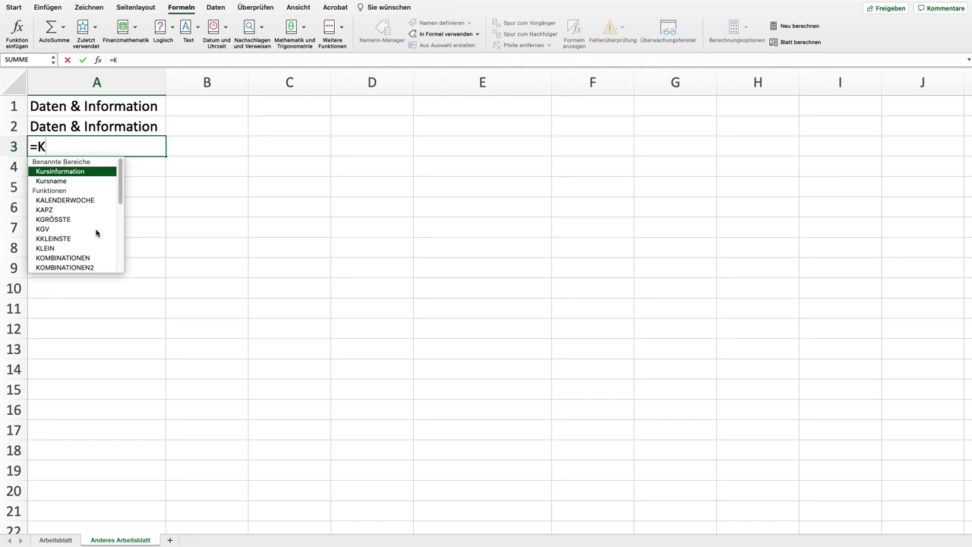
type("ursinformation")
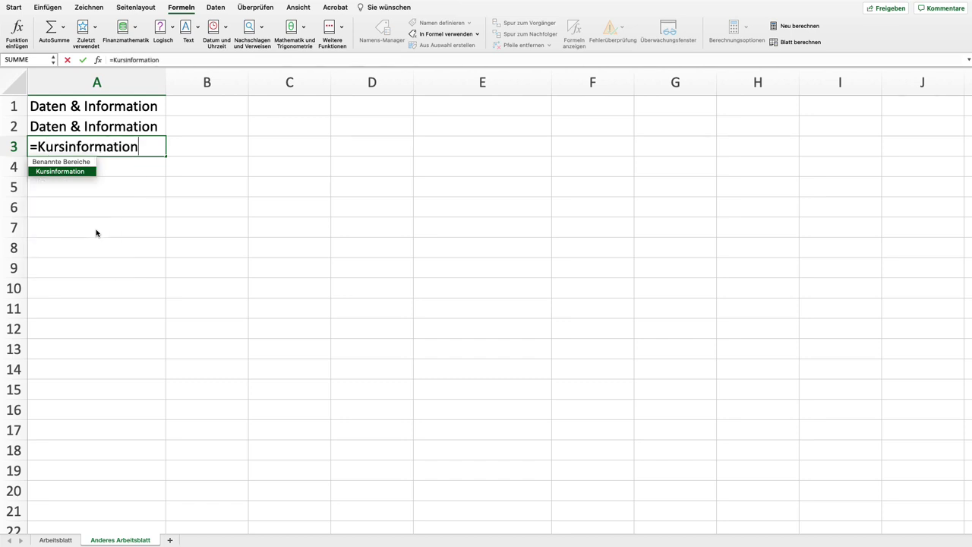
key("Return")
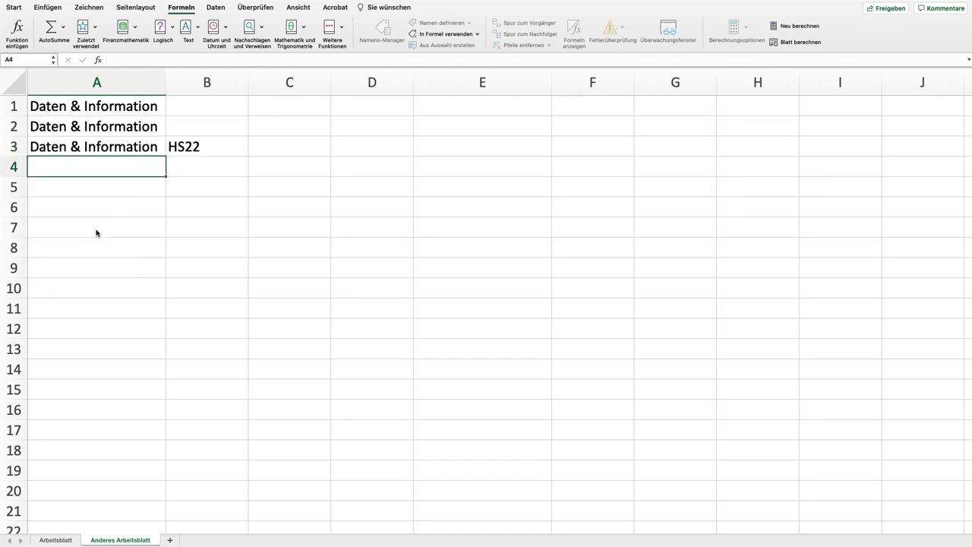
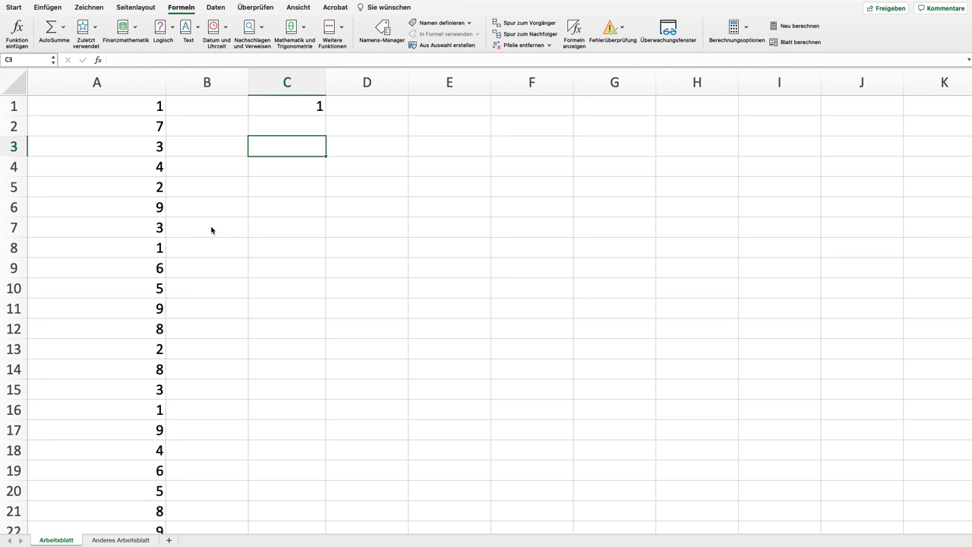
Enter the formula =B3+1 in cell C3 of the Arbeitsblatt sheet
type("=B3+")
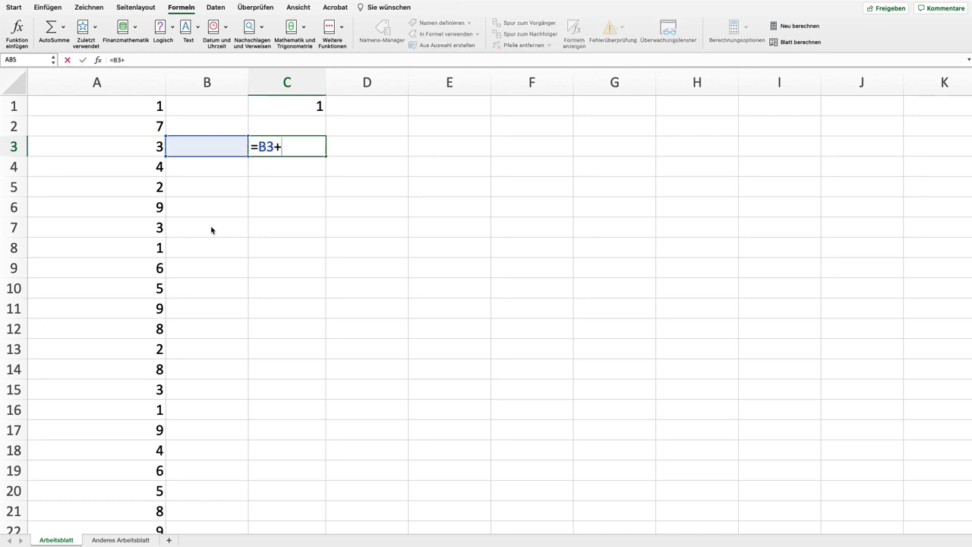
type("1")
key("Return")
Try to create a circular reference by entering =C3 in cell B3, and dismiss the warning
key("Left")
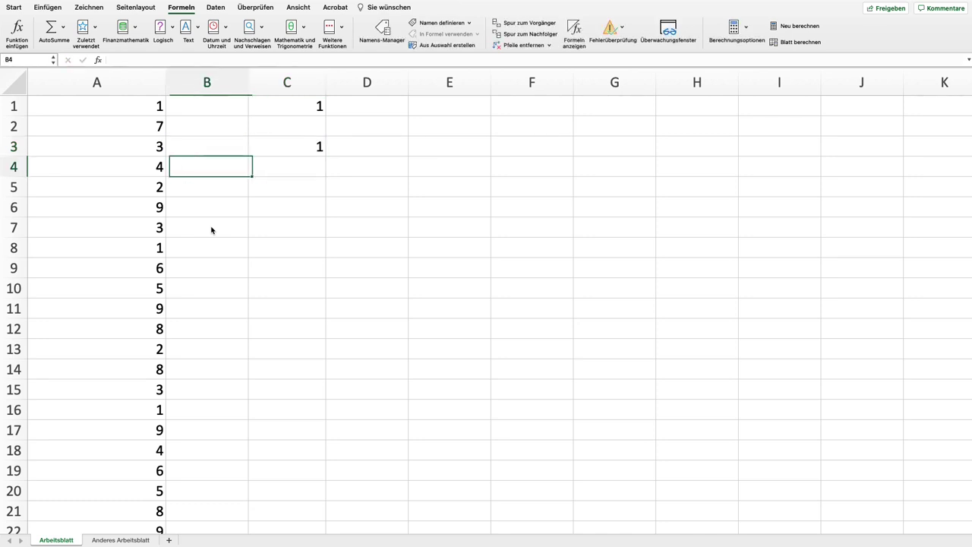
key("Up")
type("=C3")
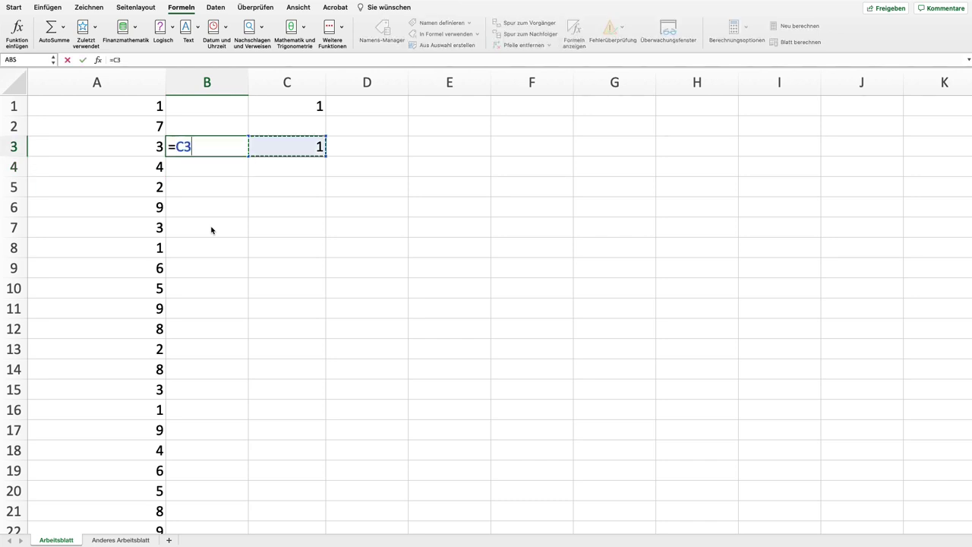
key("Return")
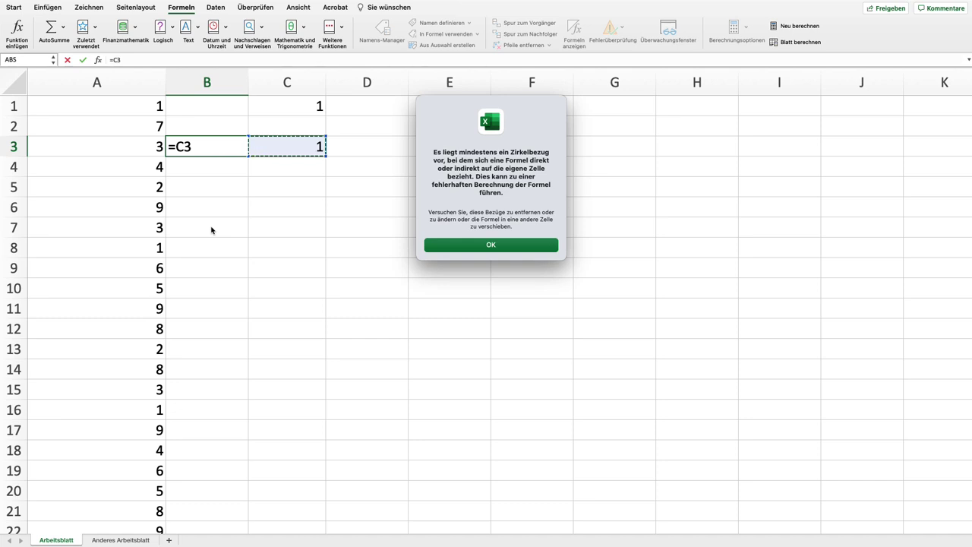
left_click(479, 250)
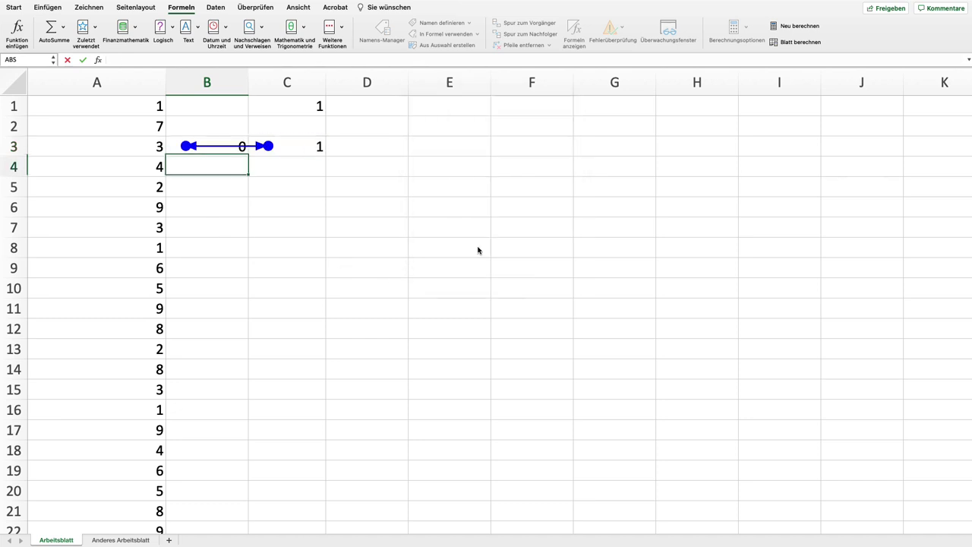
Clear the circular formula from cell B3
key("Up")
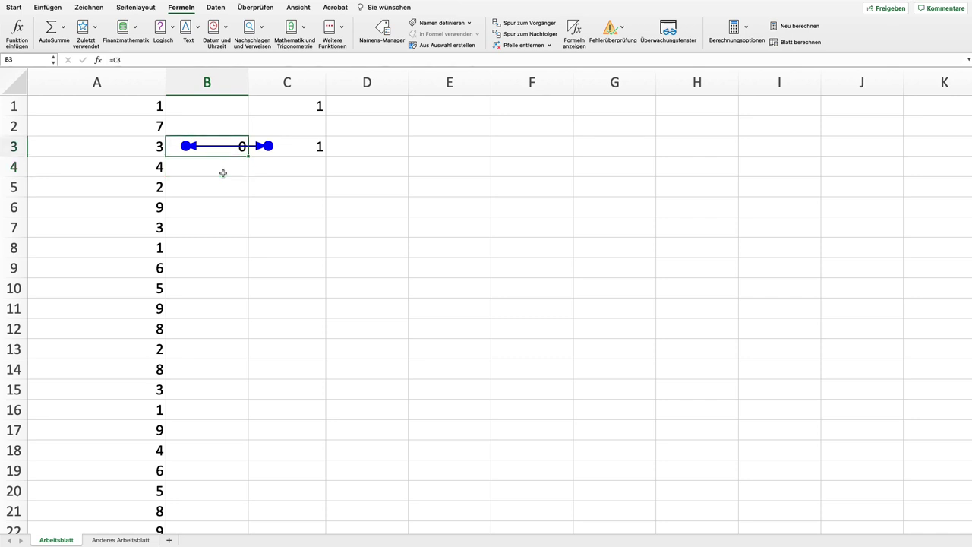
key("Delete")
left_click(224, 173)
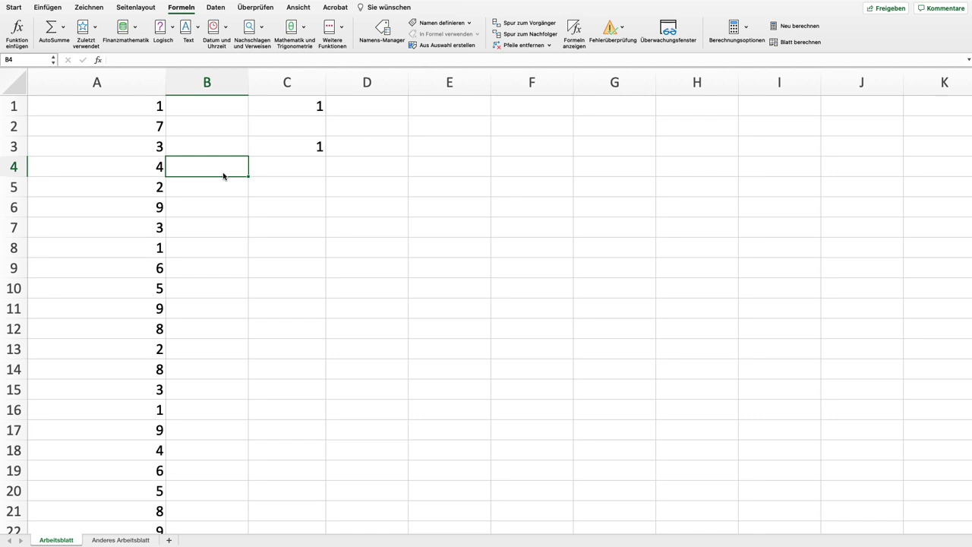
Reference the range A5:A9 in cell C5 by picking it in the sheet for the formula =A5:A9
key("Down")
key("Right")
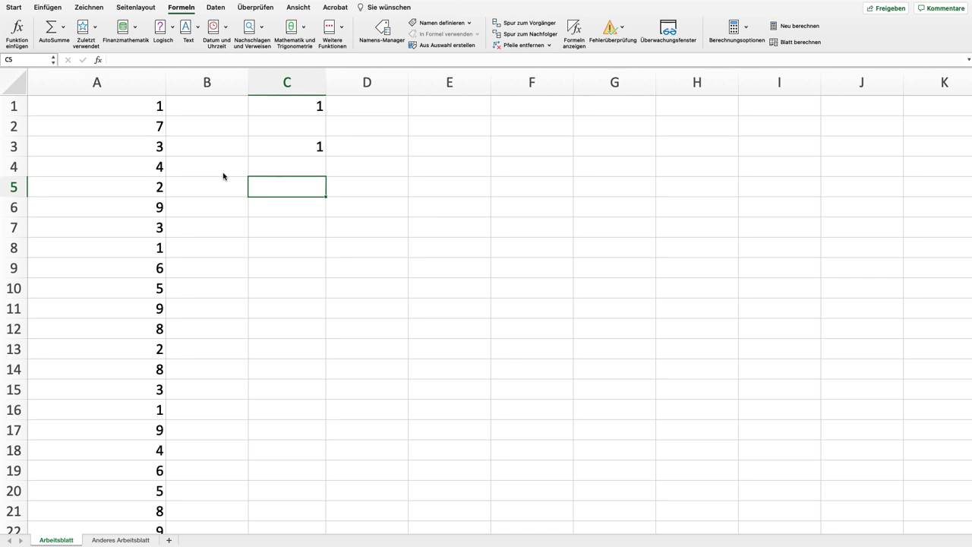
type("=")
key("Left")
key("Left")
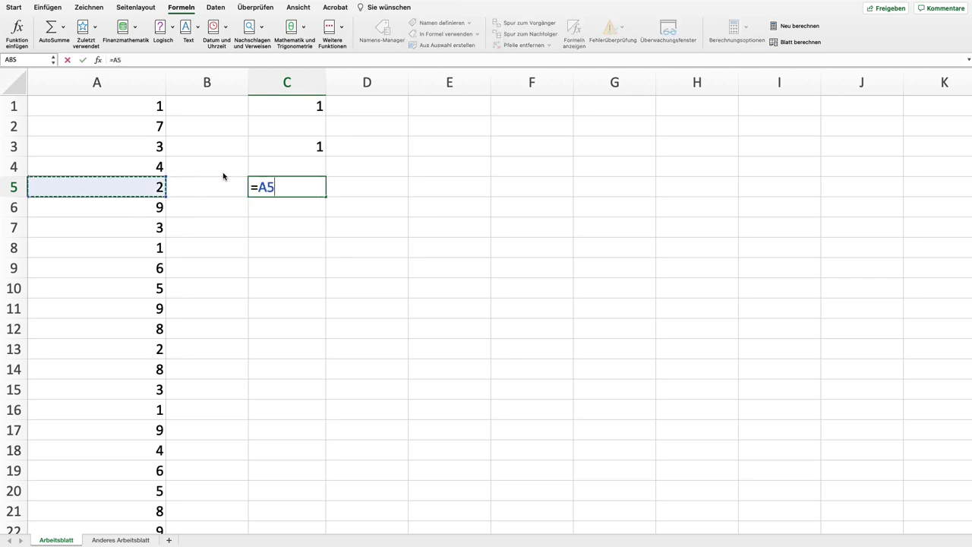
key("shift+Down")
key("shift+Down")
key("shift+Down")
key("shift+Down")
key("Return")
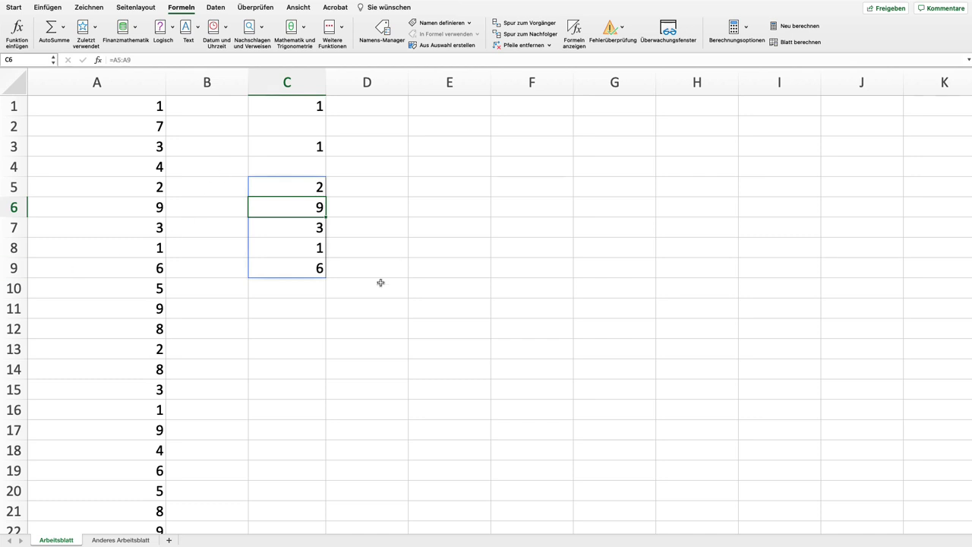
Sum the range A11:A14 in cell C11 with the SUMME function, picking the range in the sheet
left_click(308, 304)
type("=summe(")
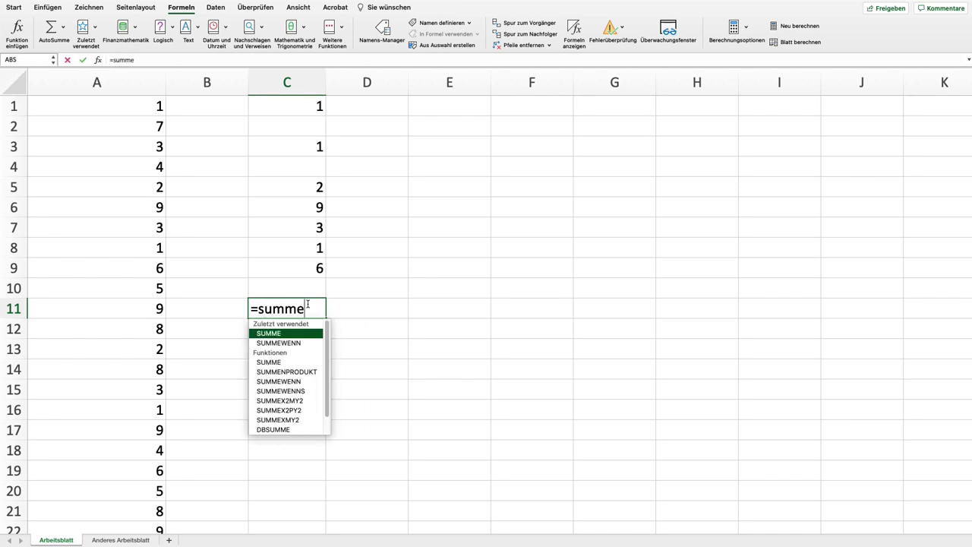
key("Left")
key("Left")
key("shift+Down")
key("shift+Down")
key("shift+Down")
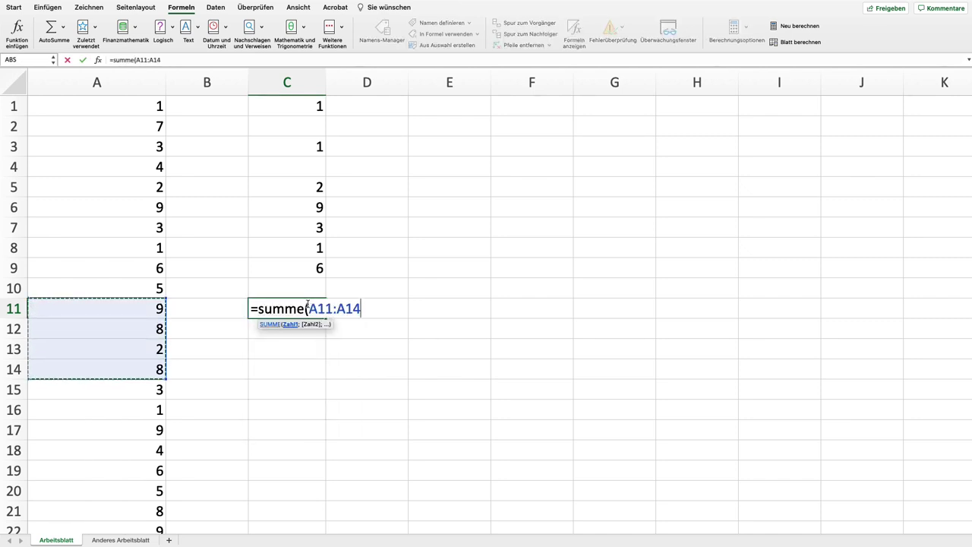
key("Return")
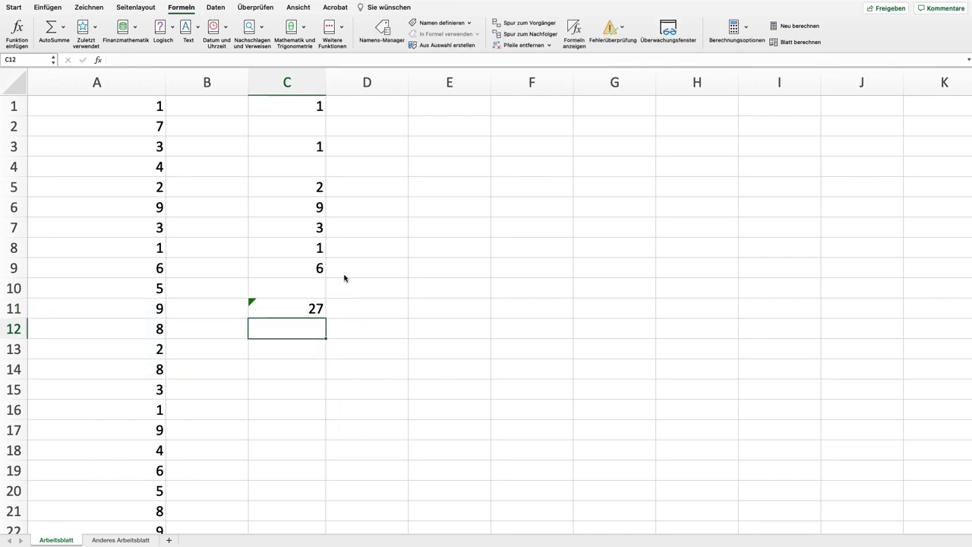
Enter the array formula =A11:A14 in cell C12 by picking the range in the sheet
type("=")
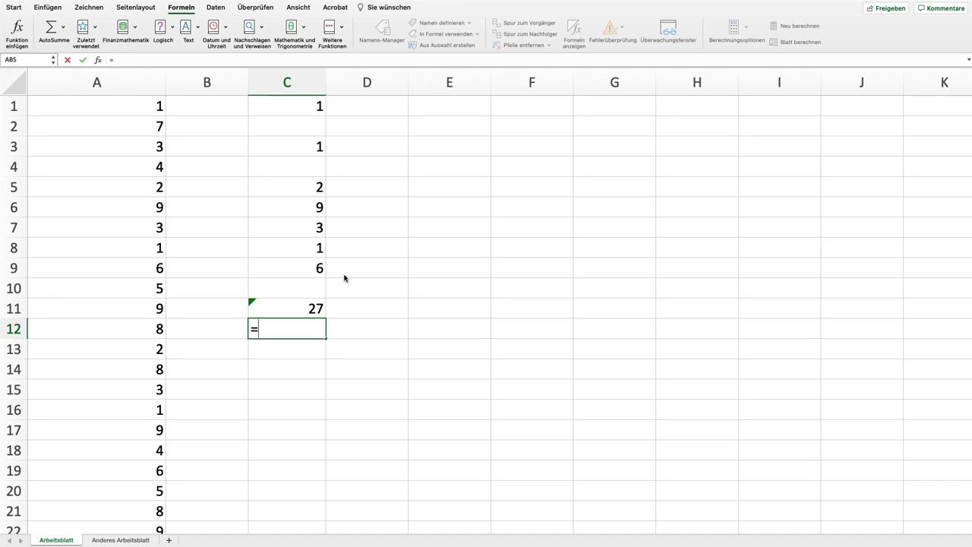
key("Left")
key("Left")
key("Up")
key("shift+Down")
key("shift+Down")
key("shift+Down")
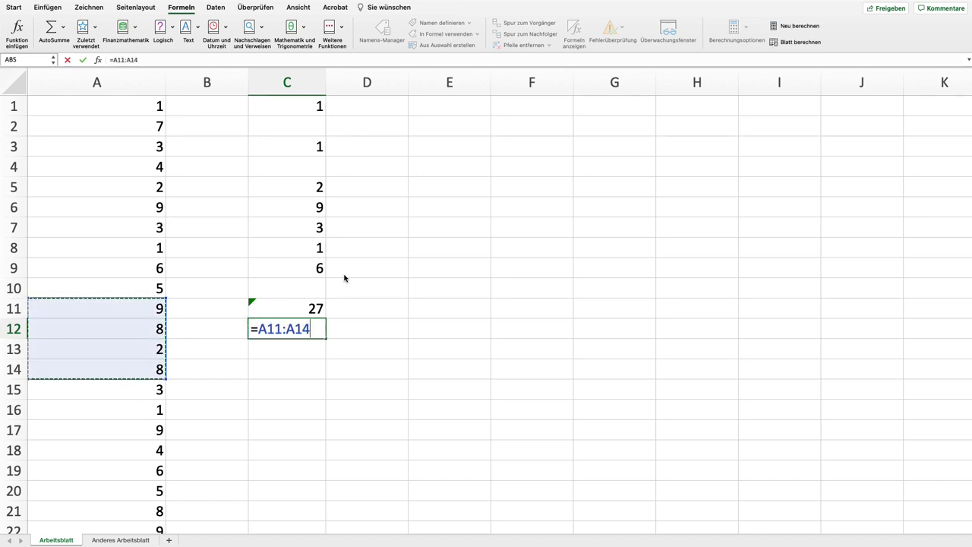
key("Tab")
Sum the spilled array starting at C12 in cell D11 with the formula =summe(C12#)
key("Up")
type("=summe(")
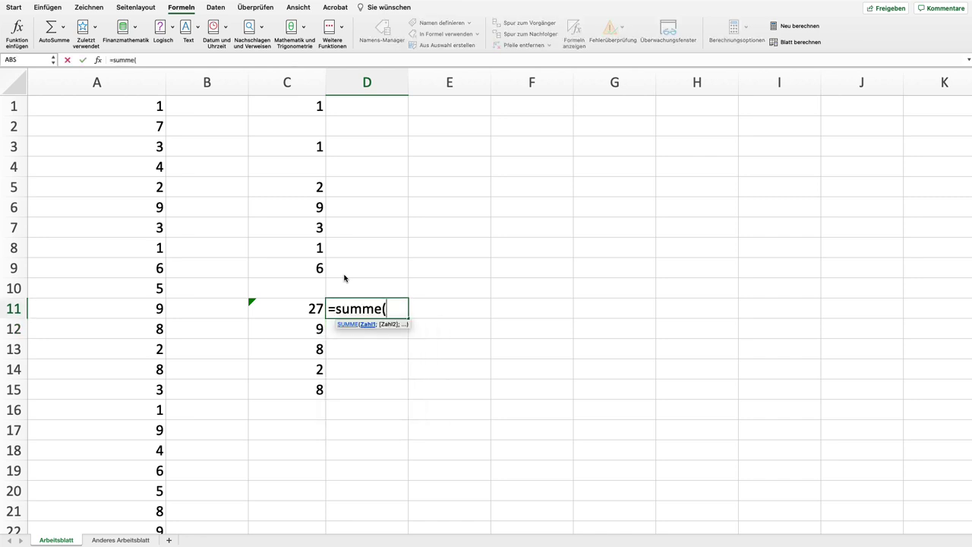
key("Down")
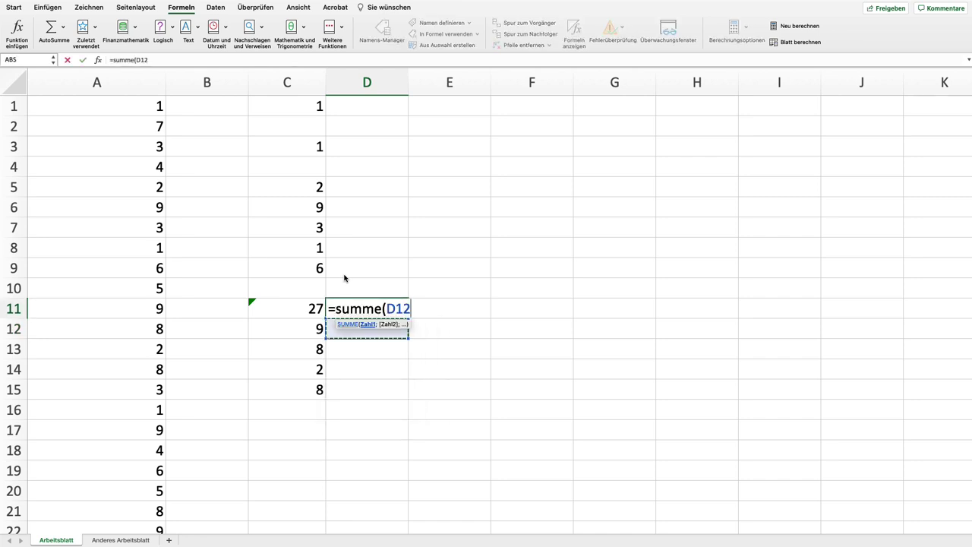
key("Left")
type("#")
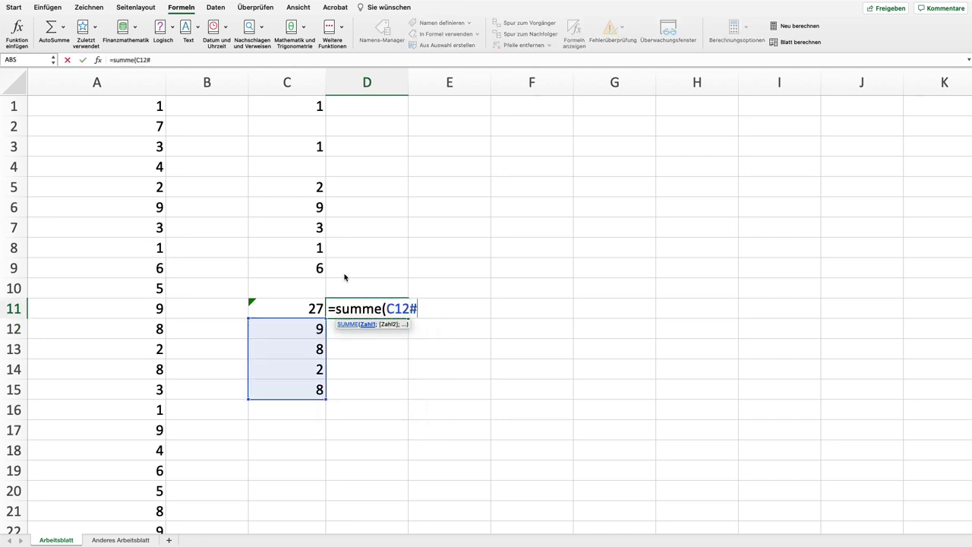
type(")")
key("Return")
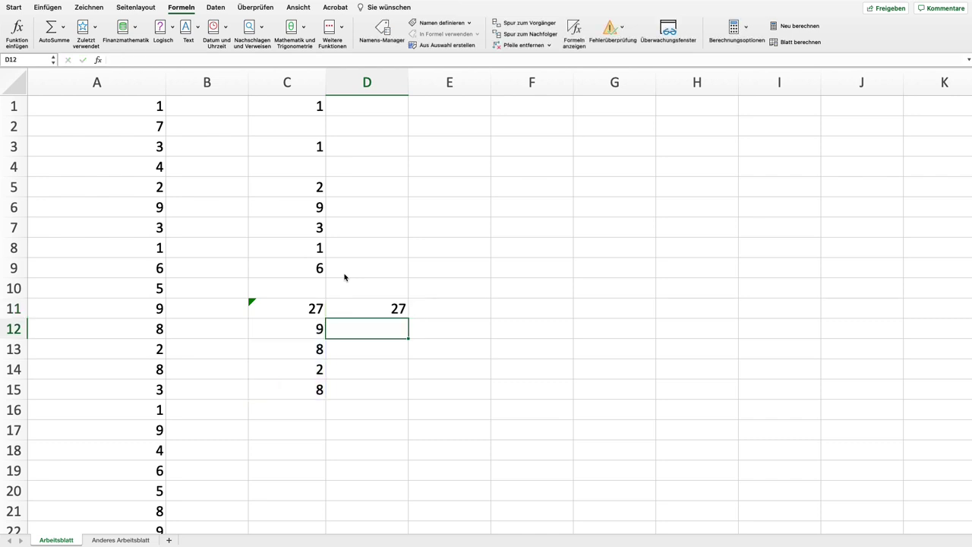
Reference the sum cell C11 in cell E11 with the formula =C11
key("Up")
key("Right")
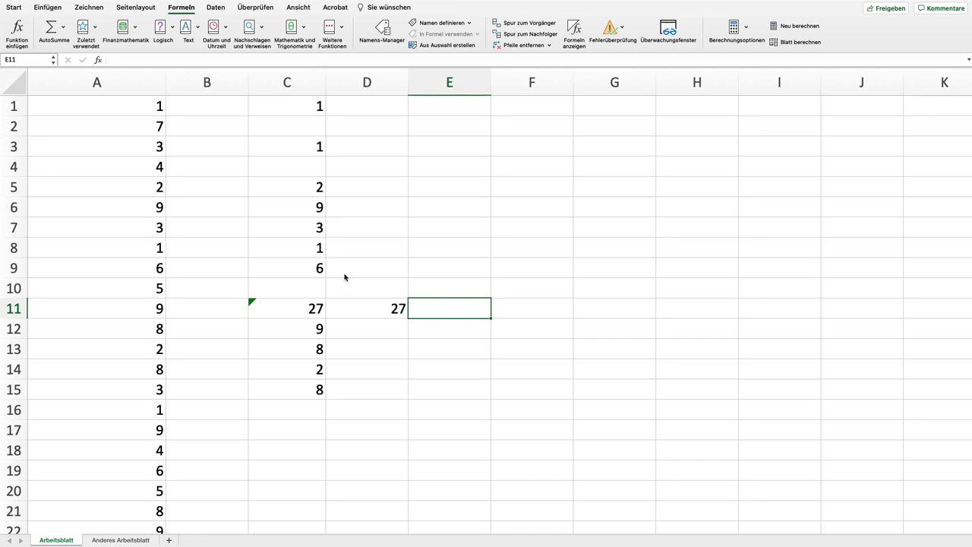
type("=")
key("Left")
key("Left")
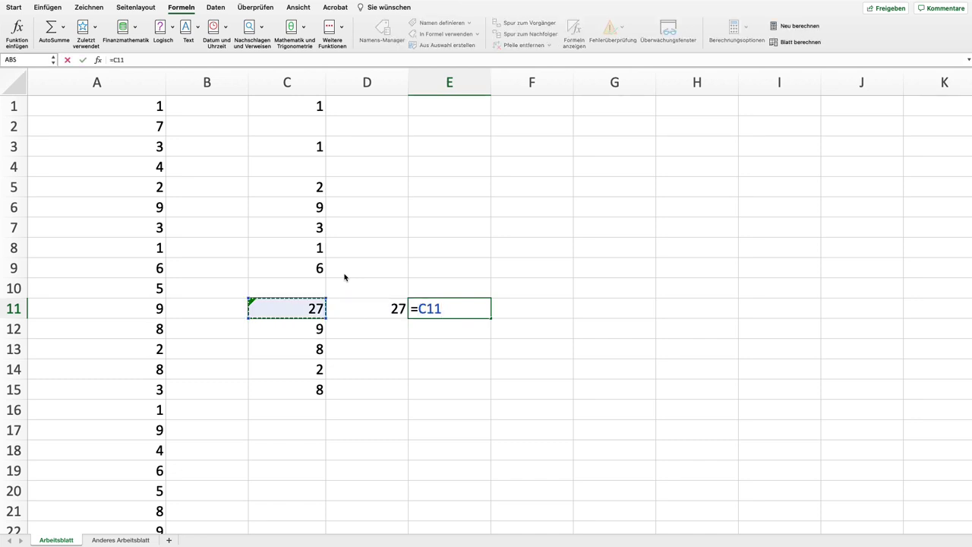
key("Return")
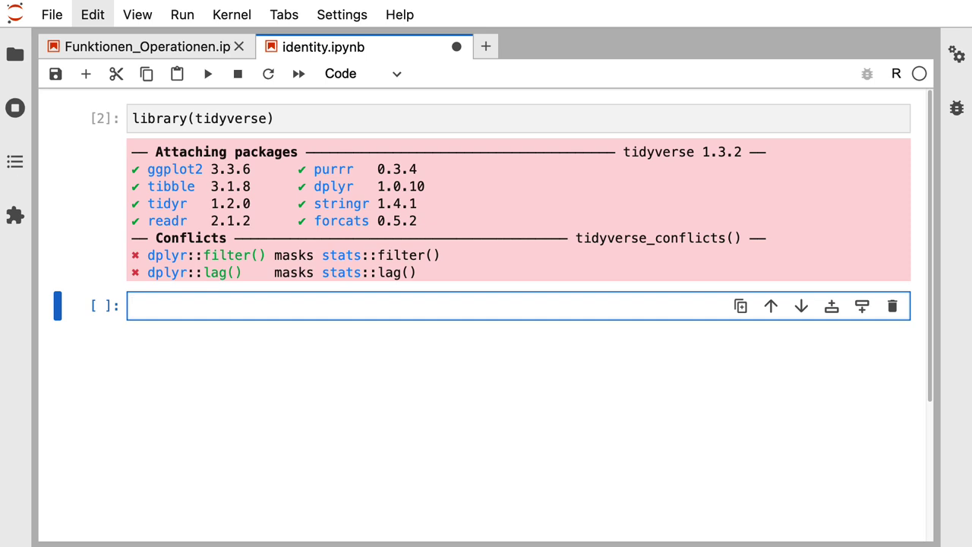
In the identity.ipynb notebook in JupyterLab, run identity and identity(1) in separate cells
type("identity")
key("shift+Return")
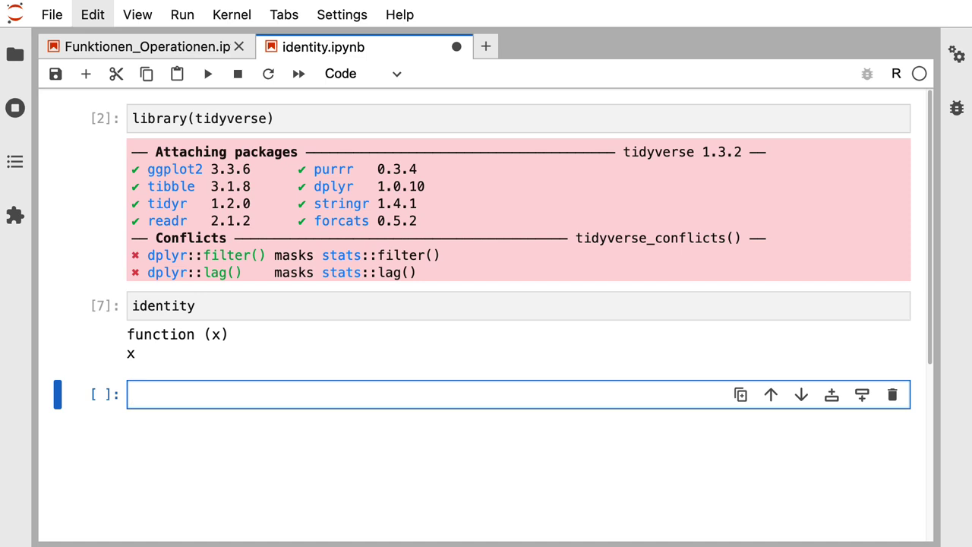
type("identity(")
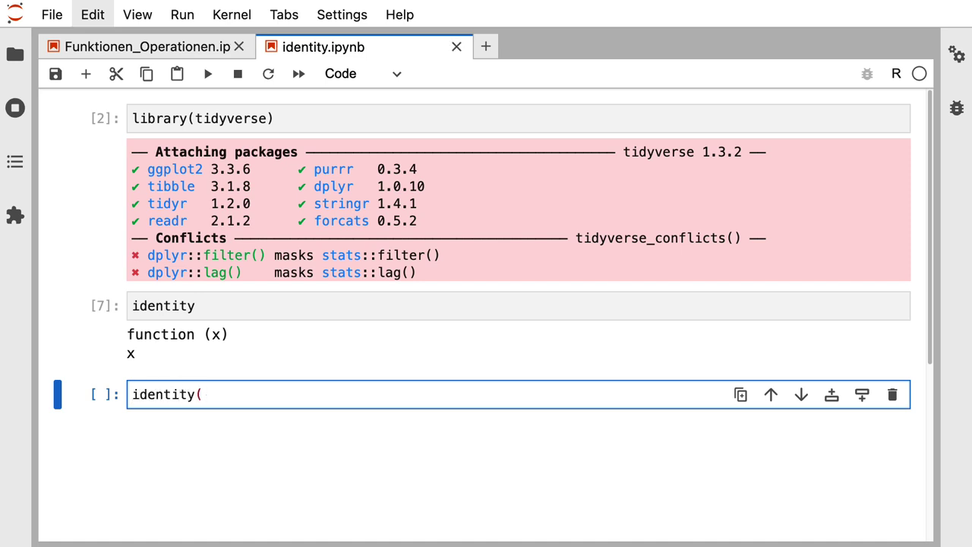
type("1)")
key("shift+Return")
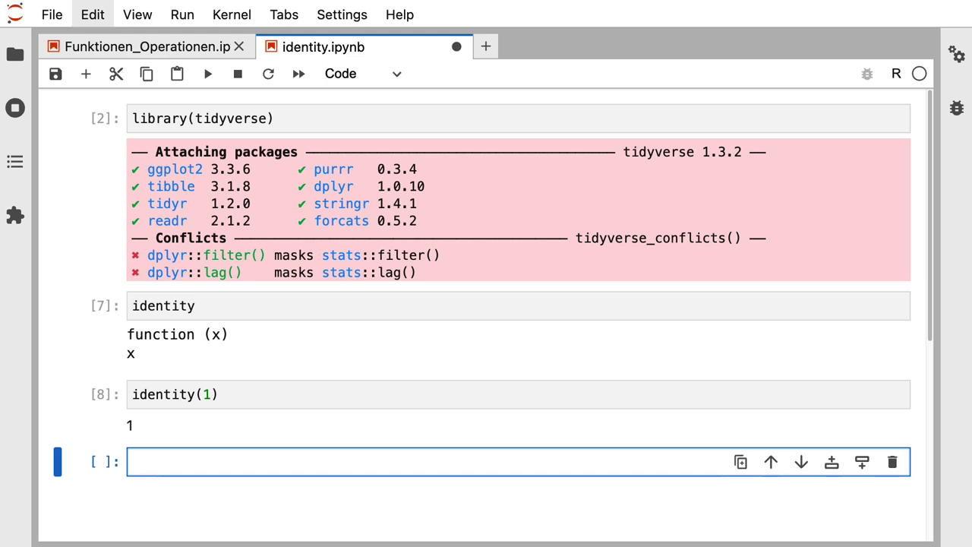
Run identity(sum) in the next notebook cell and view its output
type("identity(sum)")
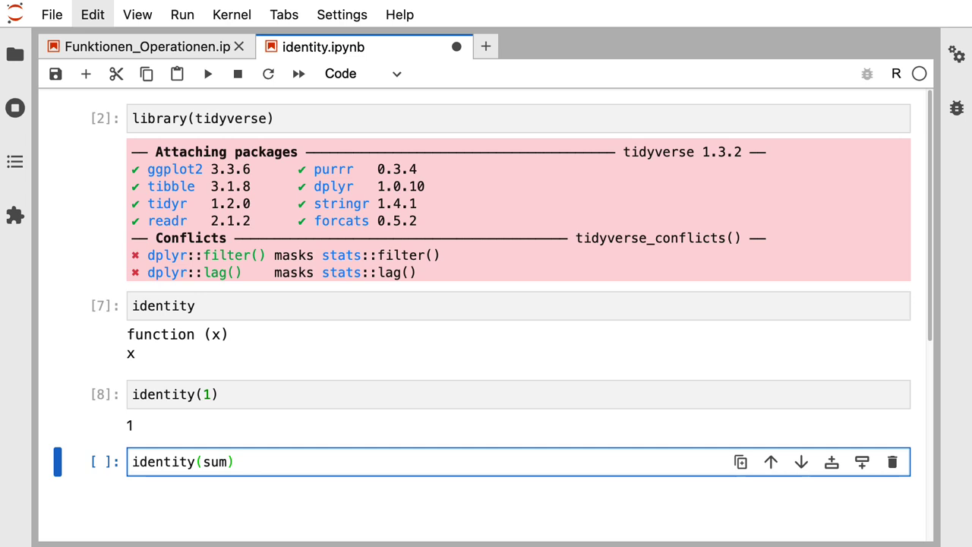
key("shift+Return")
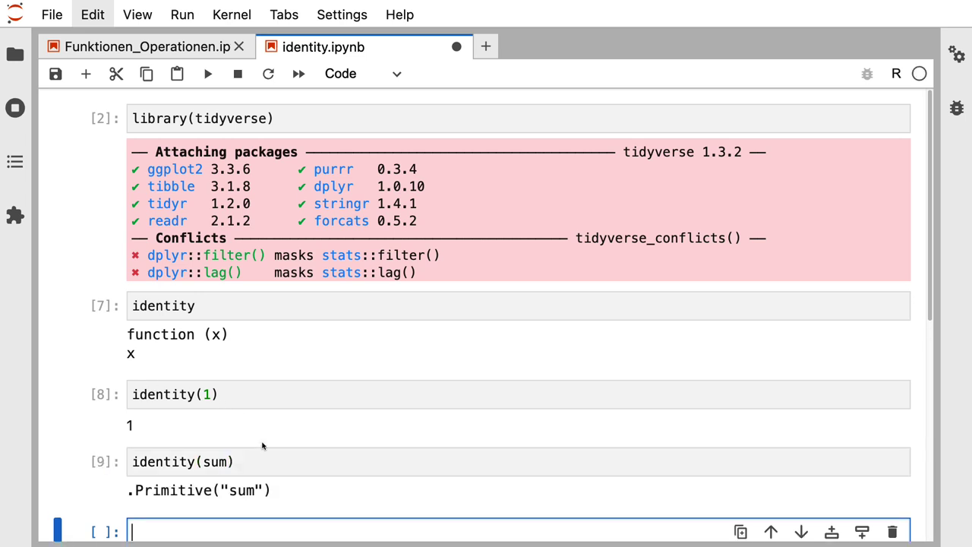
scroll(262, 447, "down", 3)
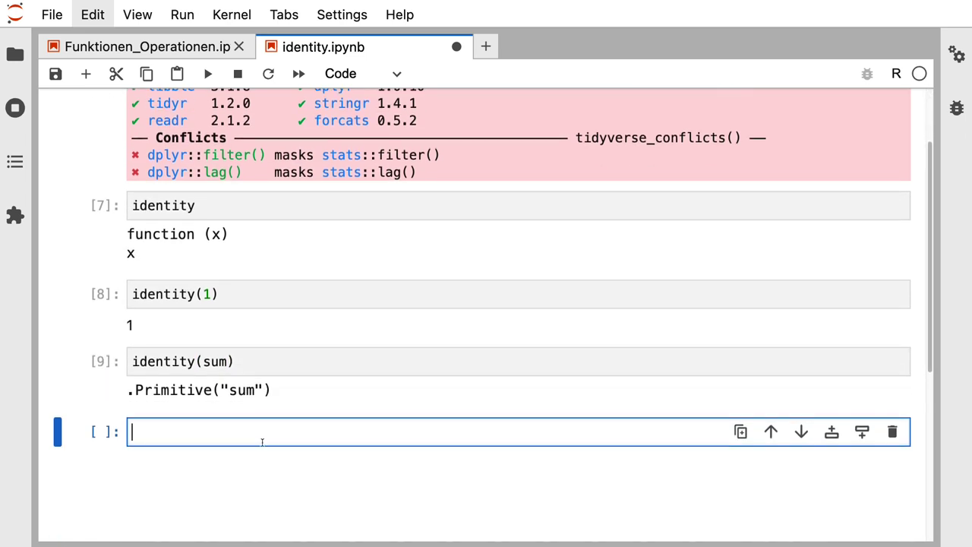